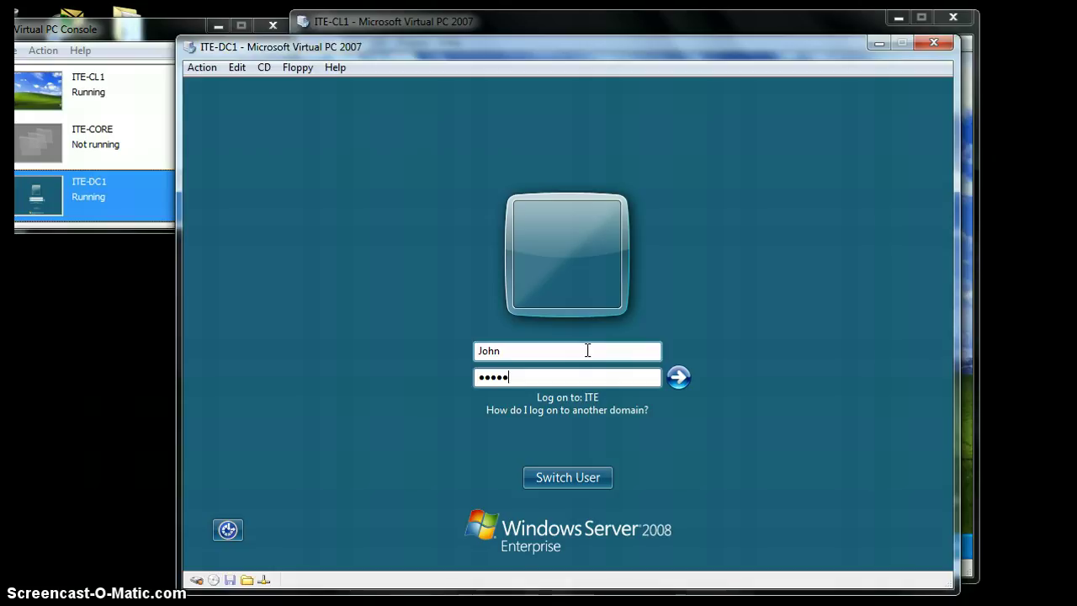
- Log on to the ITE domain on ITE-DC1, retrying after the first password is rejected
text(••)
key(Return)
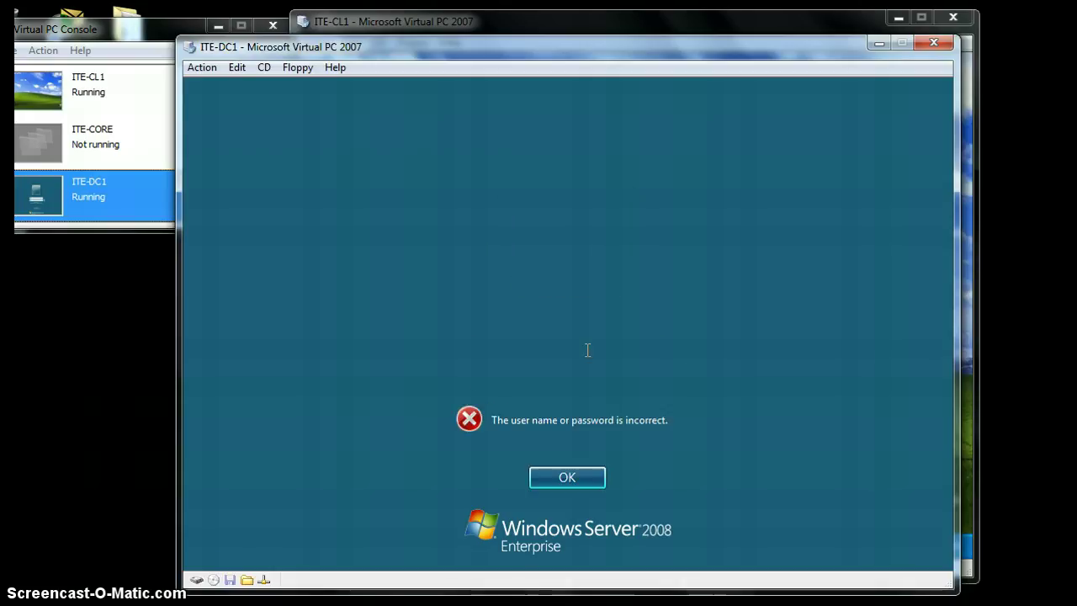
key(Return)
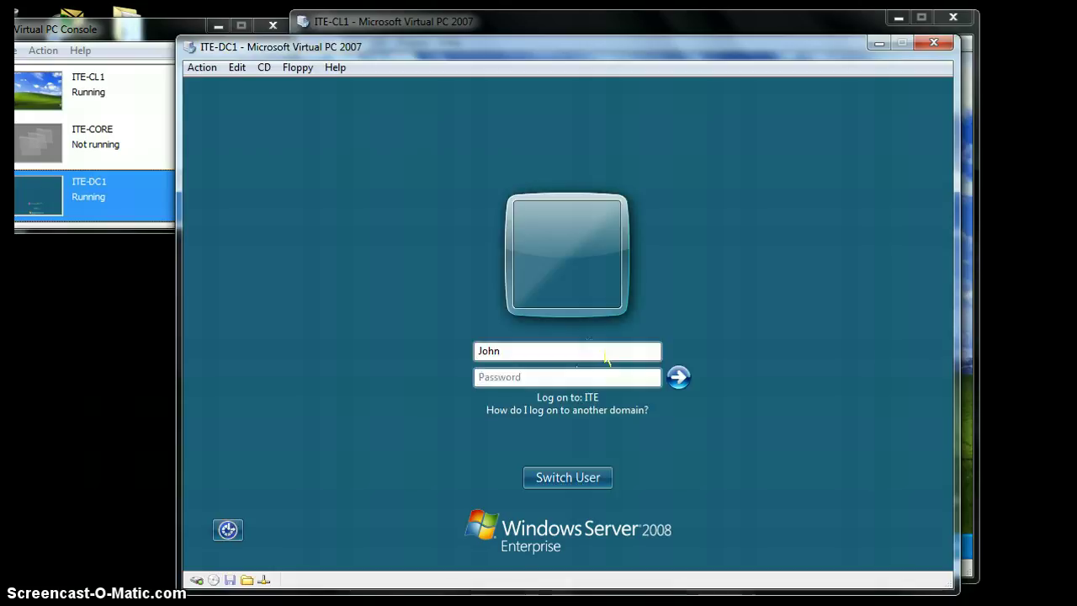
text(•••••)
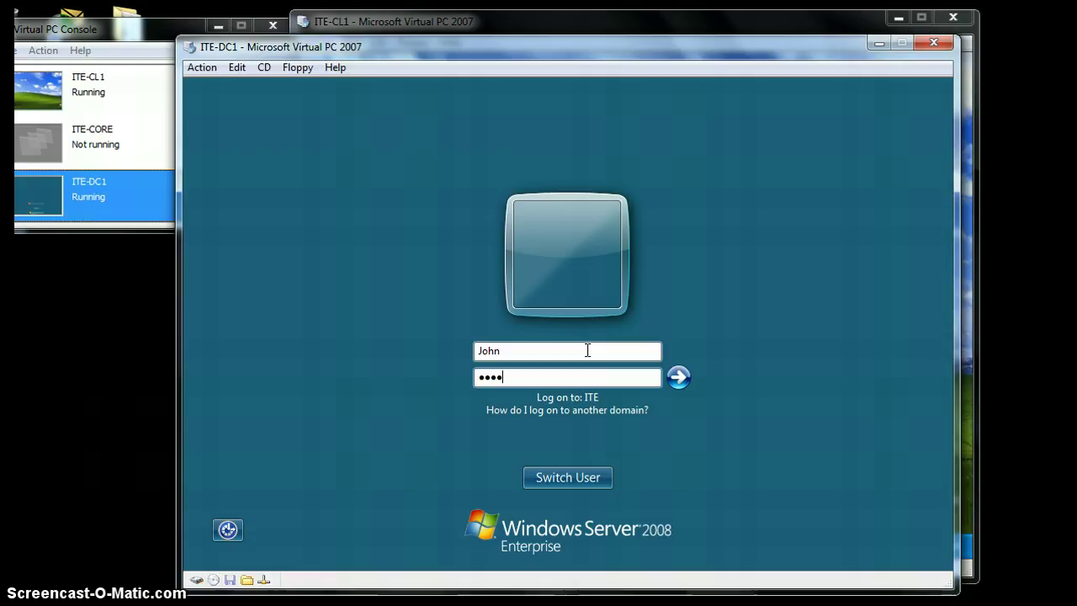
text(••)
key(Return)
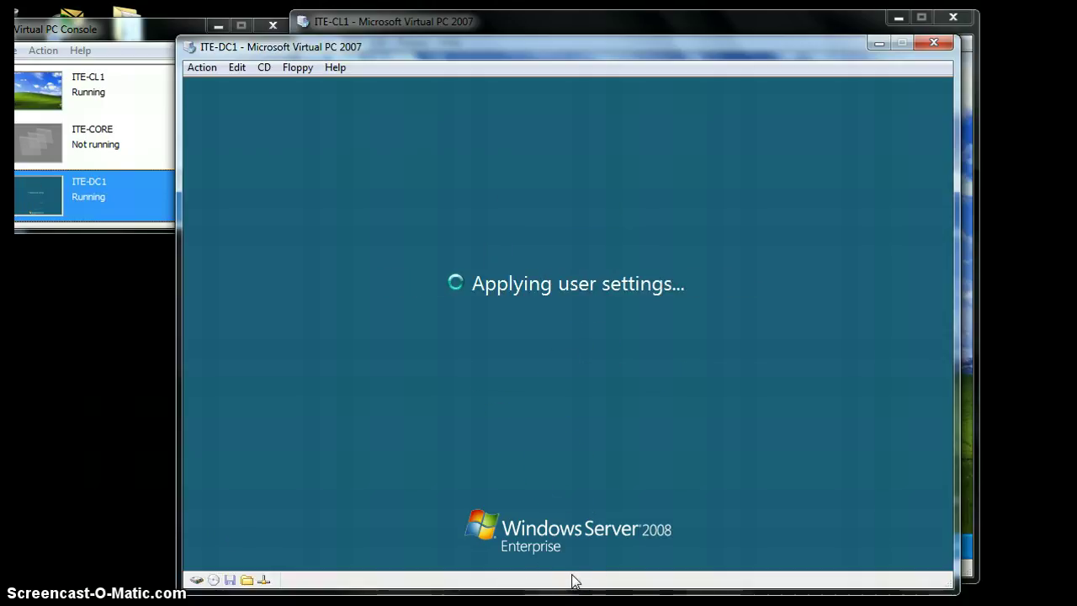
click(564, 498)
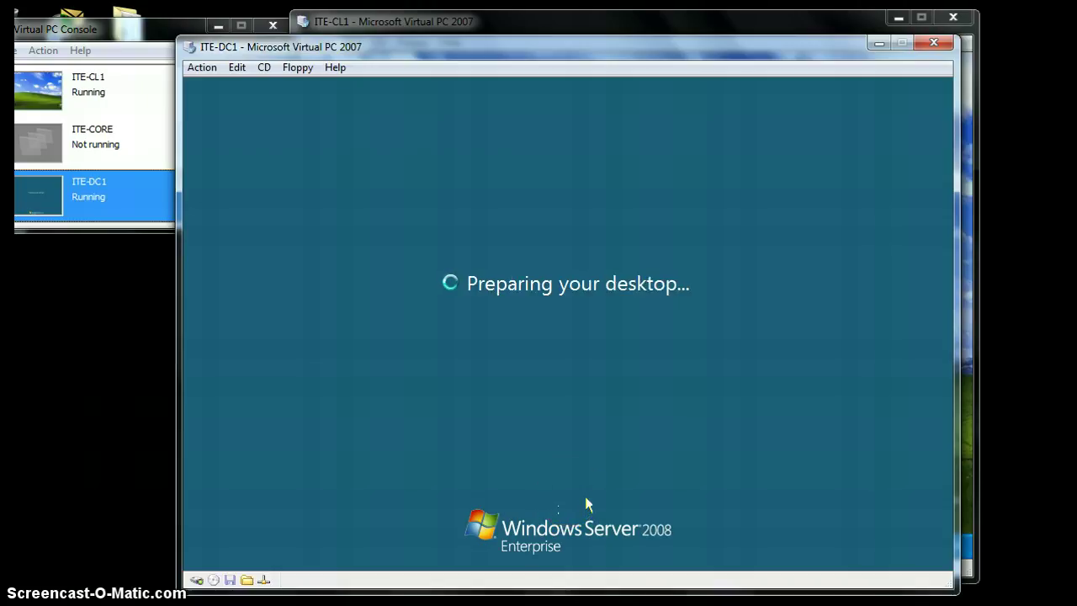
click(566, 498)
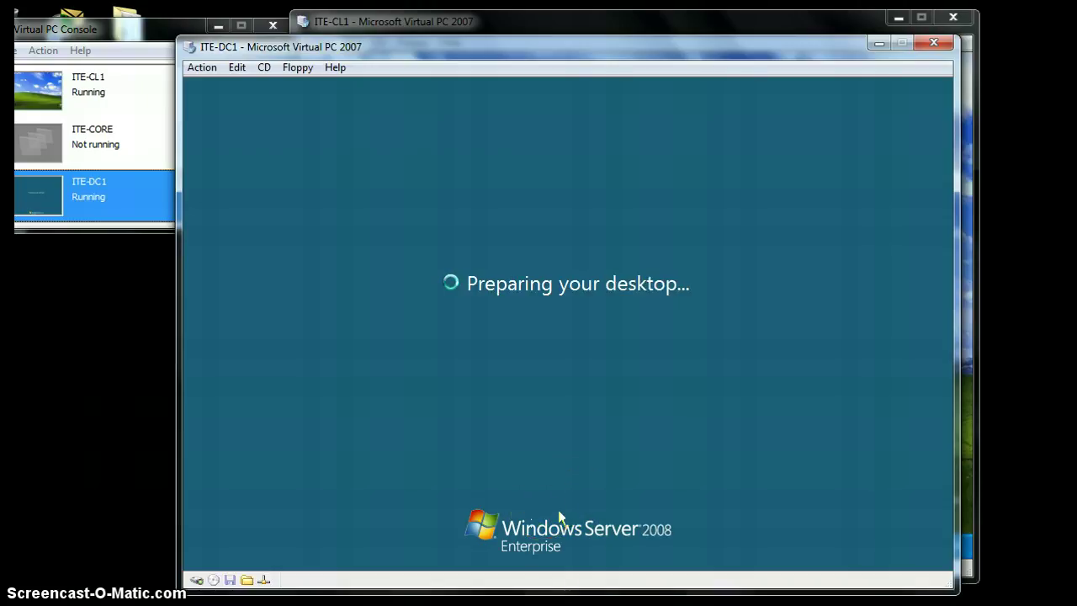
click(543, 514)
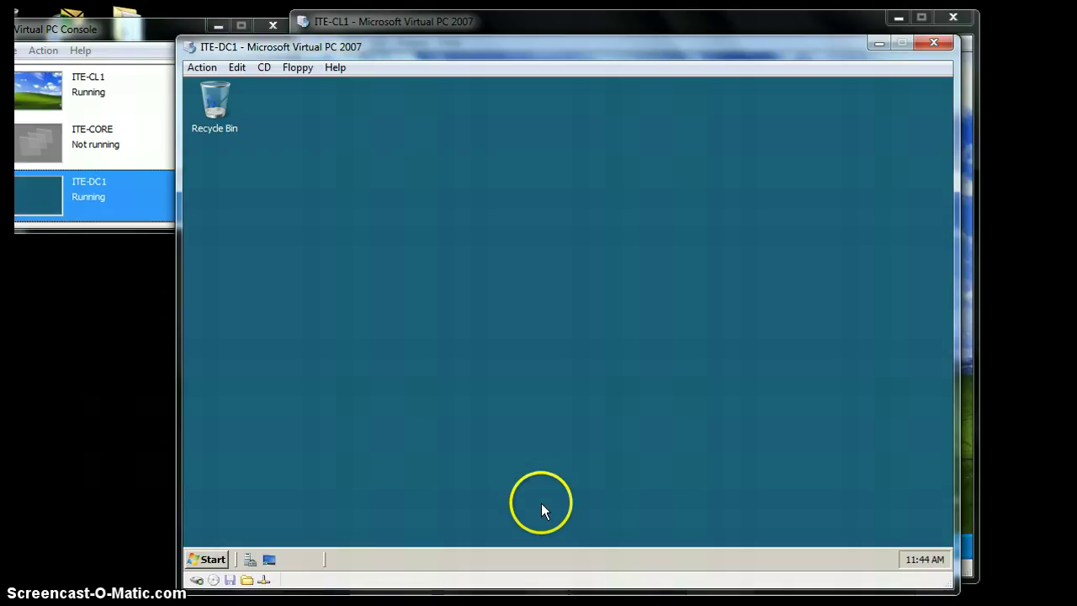
- Launch a Command Prompt through Run with cmd
click(211, 562)
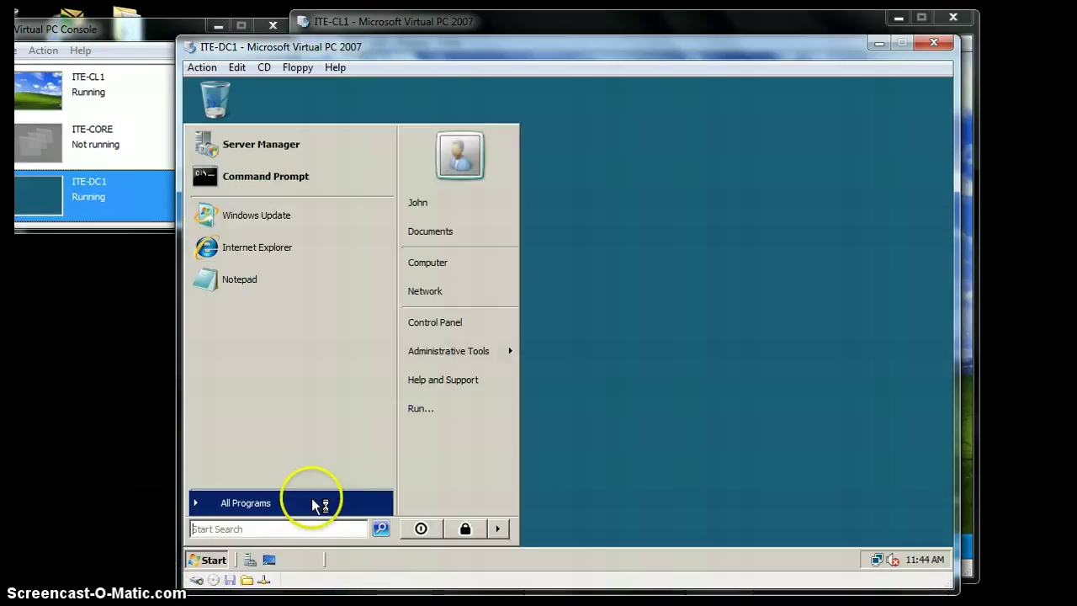
click(439, 409)
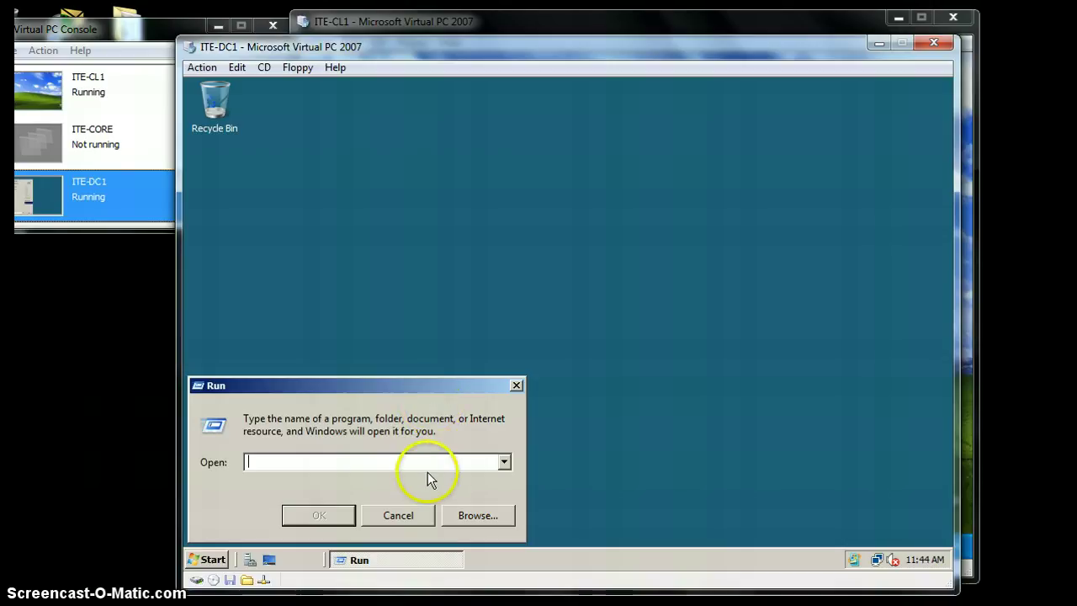
text(cmd)
key(Return)
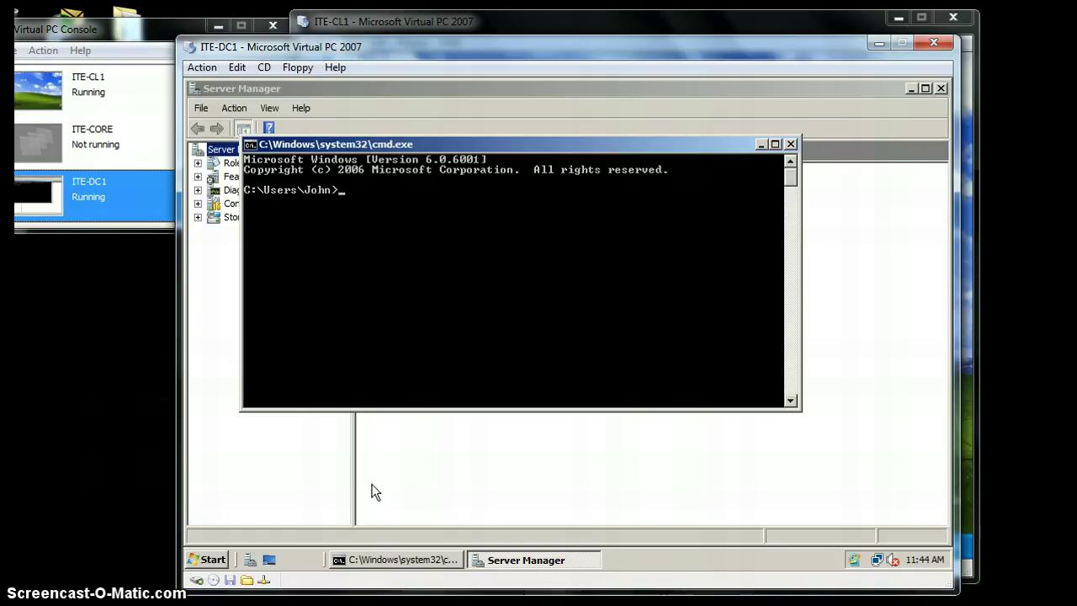
- Run cipher /r:\\ITE-DC1\Storage\EFSRecovery to generate the recovery agent certificate
click(451, 248)
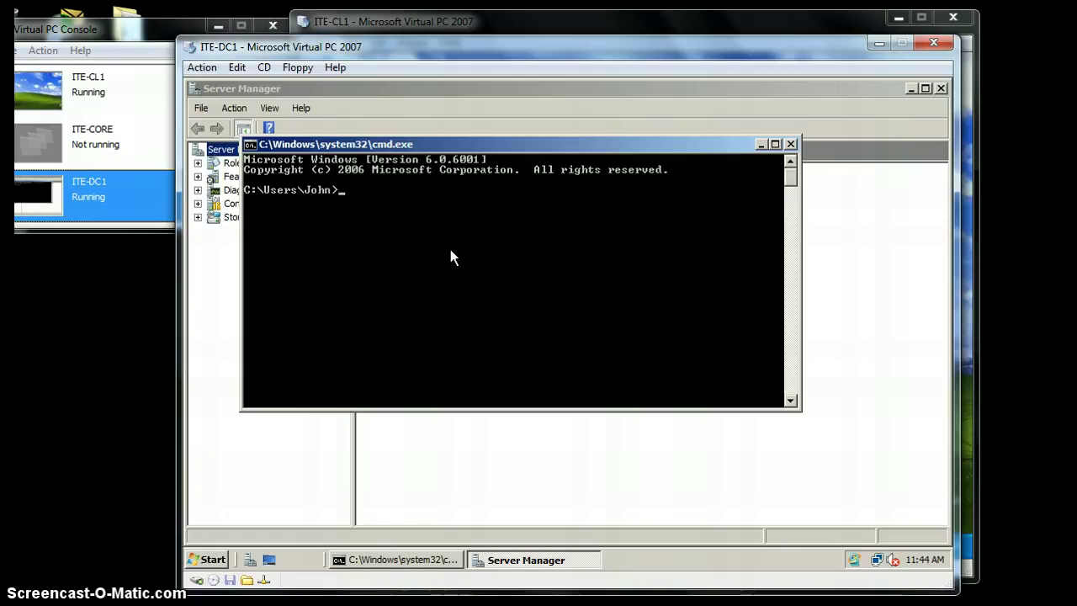
text(cipher /r)
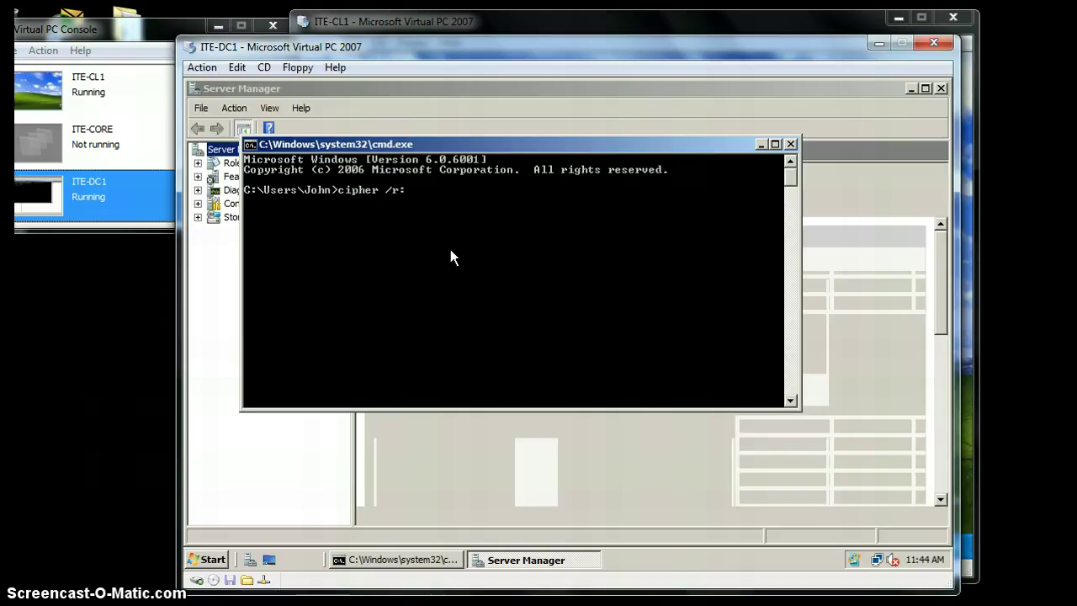
text(:\\)
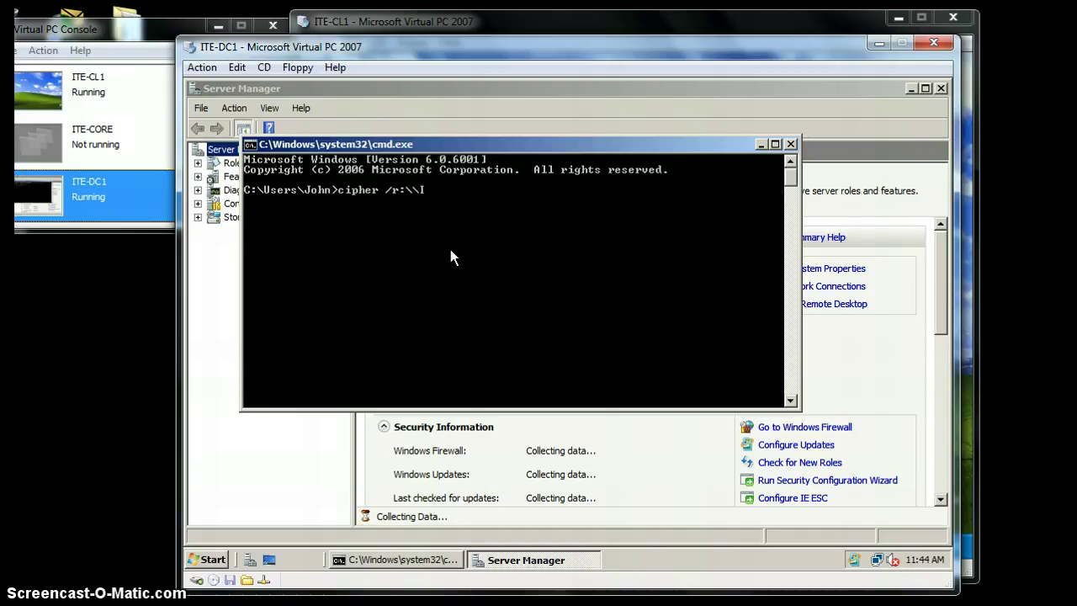
text(ITE-C)
key(BackSpace)
text(DC1)
key(BackSpace)
text(\ITE-DC)
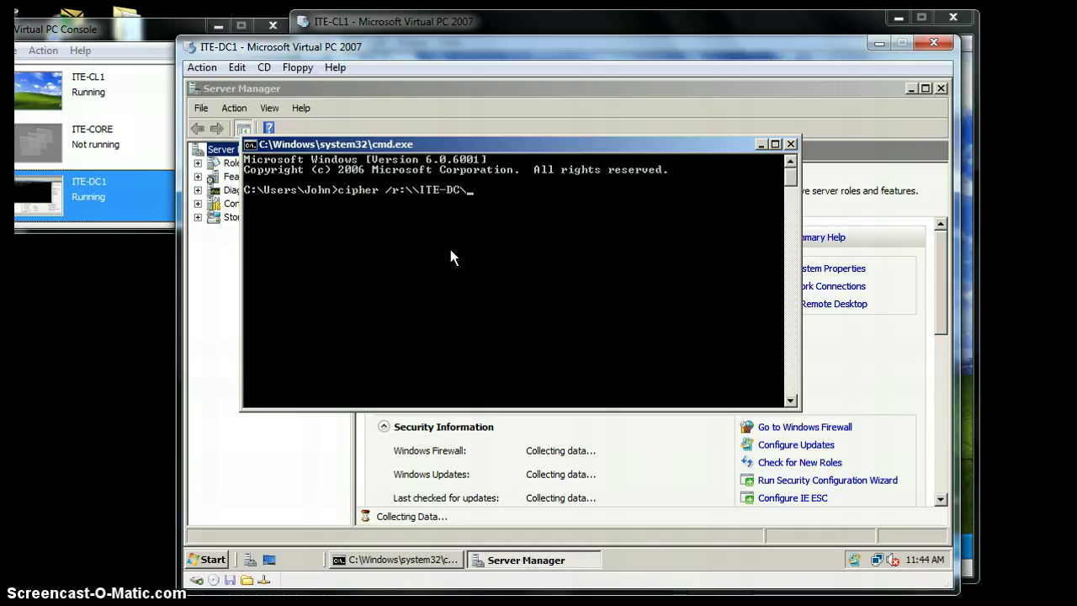
text(1\)
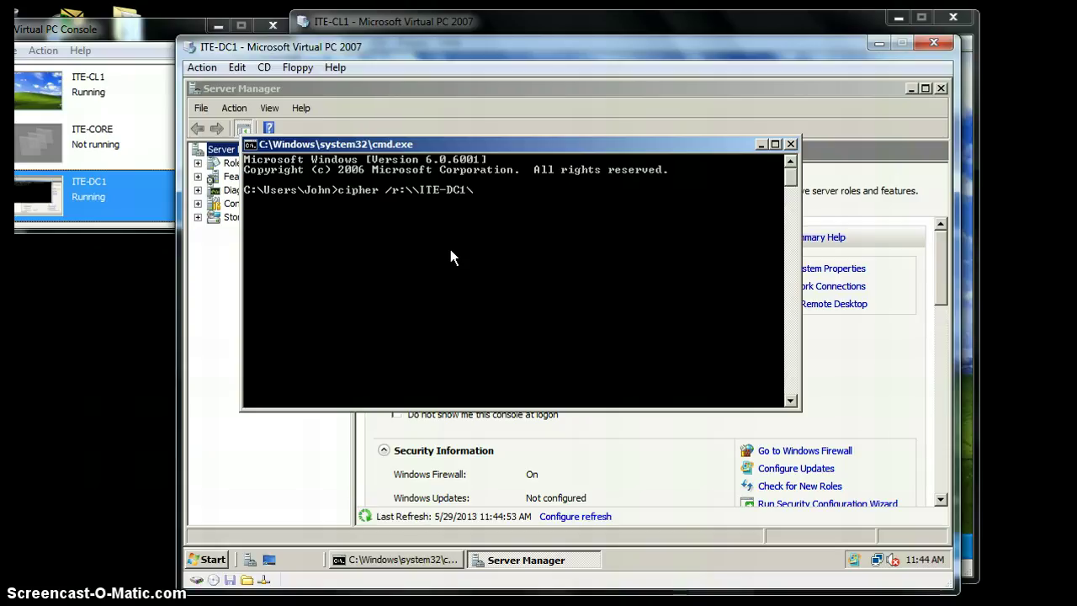
text(Storage)
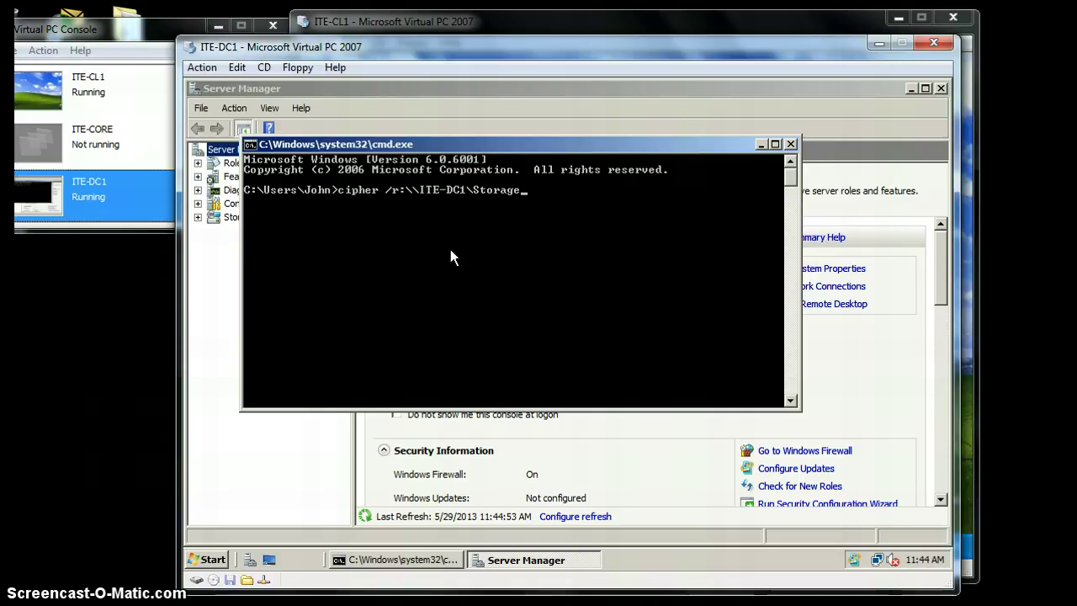
text(\)
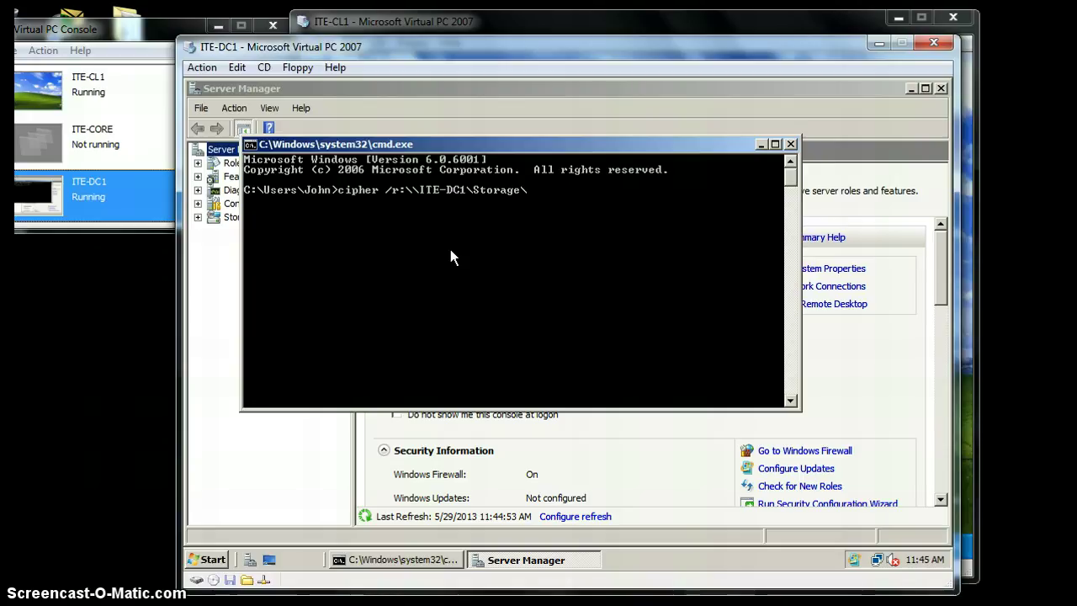
text(EFS)
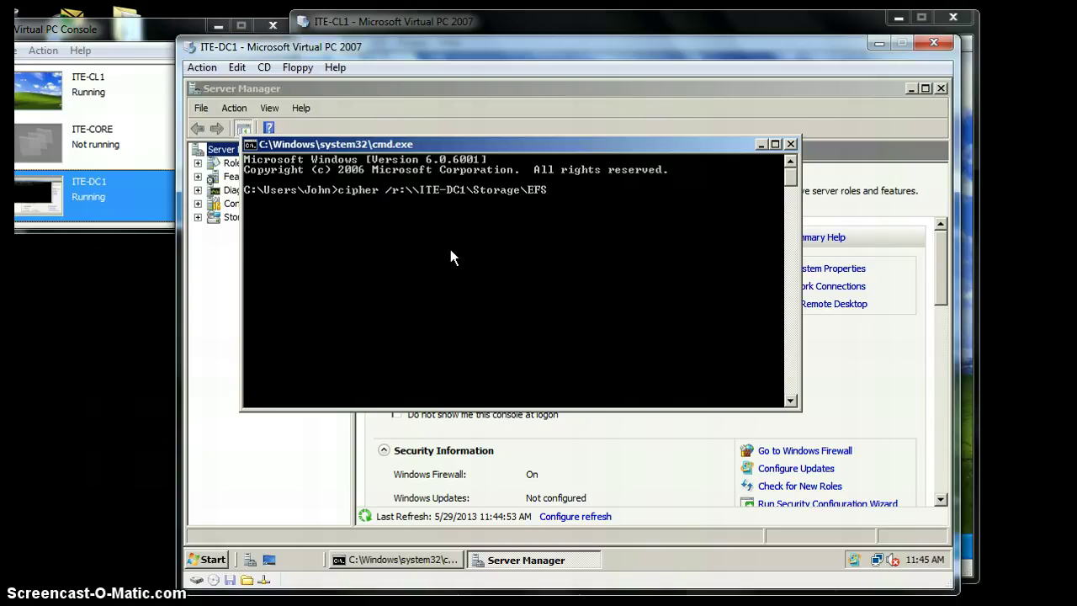
text(Rovery)
key(BackSpace)
key(BackSpace)
key(BackSpace)
key(BackSpace)
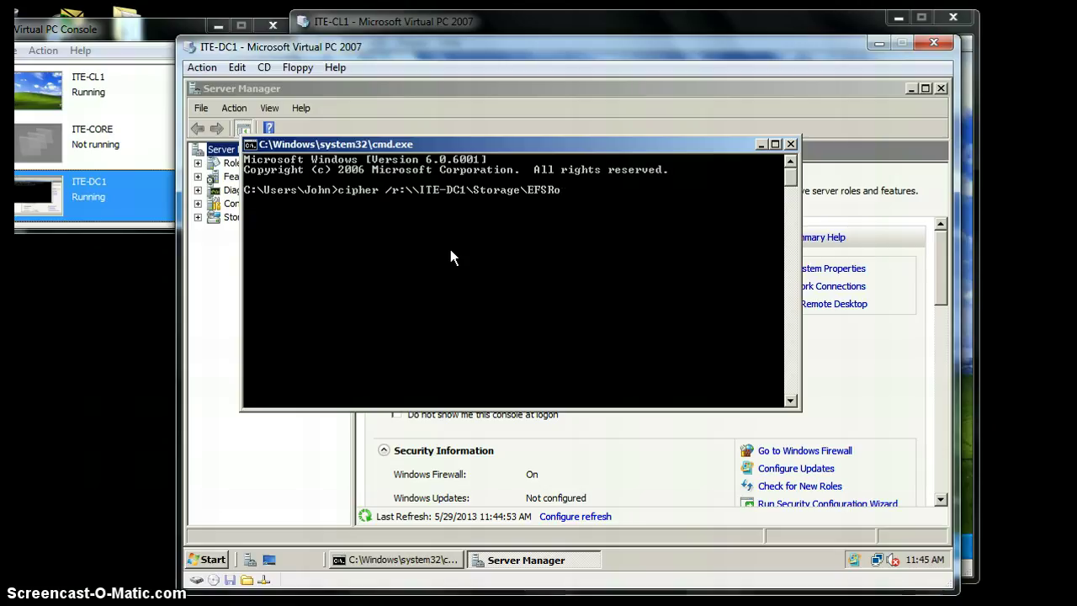
key(BackSpace)
text(ecovery)
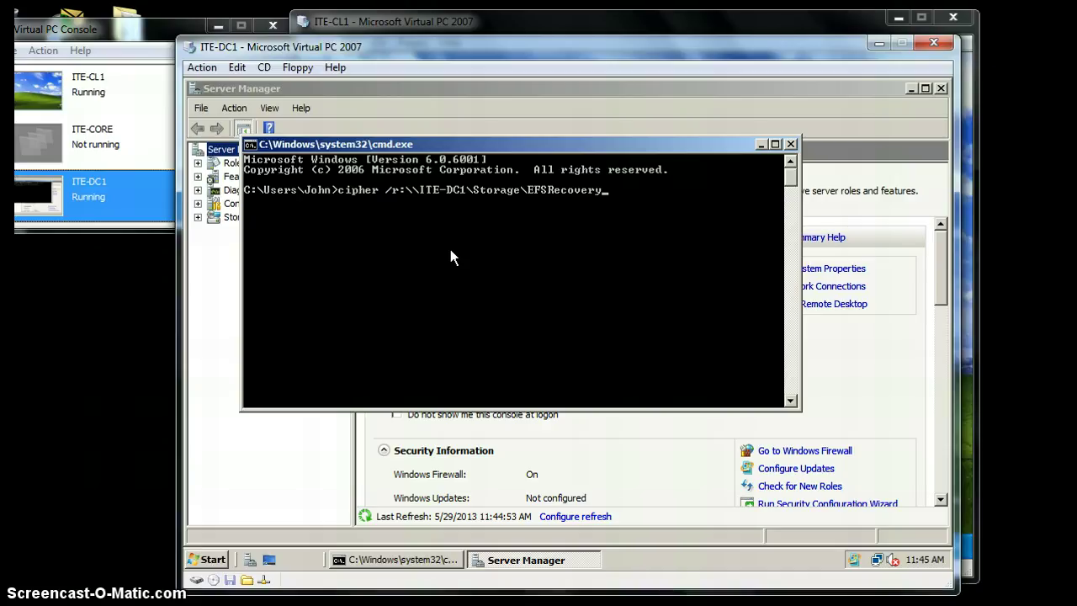
key(Return)
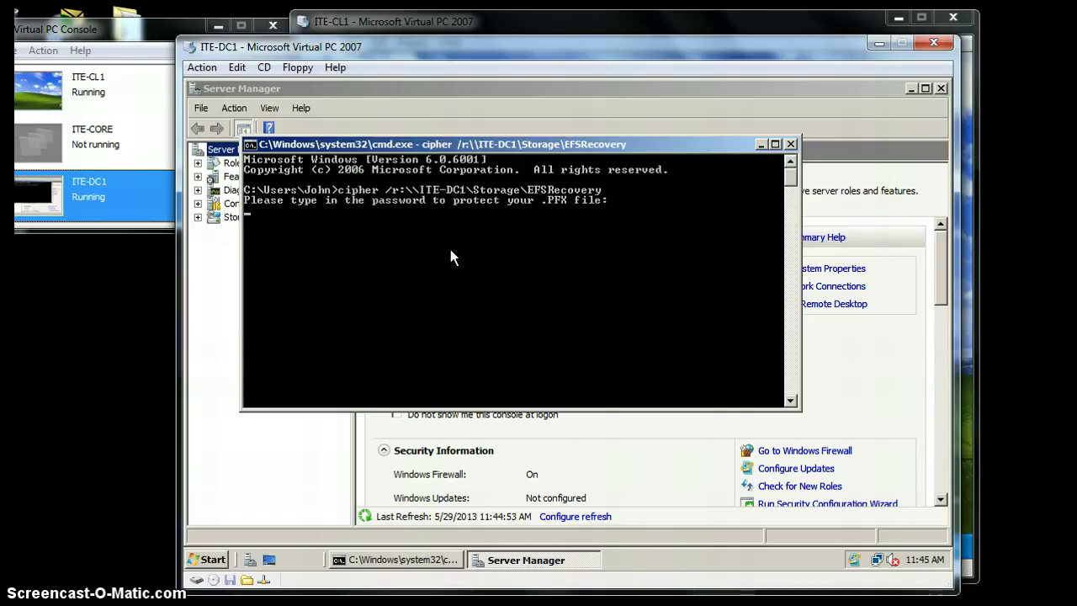
- Protect the EFSRecovery .PFX file with a confirmed password, then close Command Prompt
key(Return)
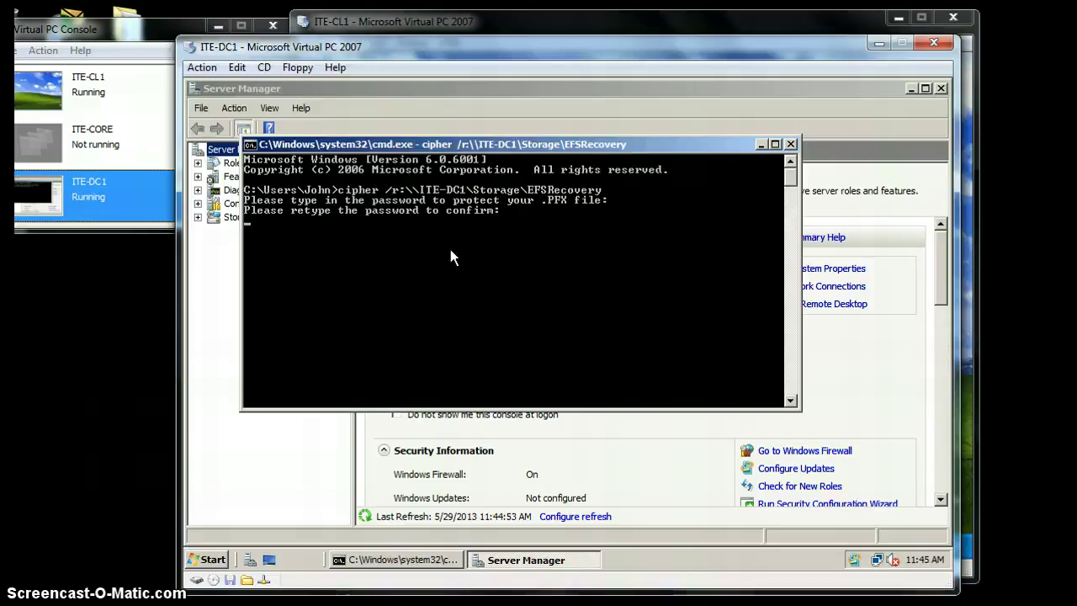
key(Return)
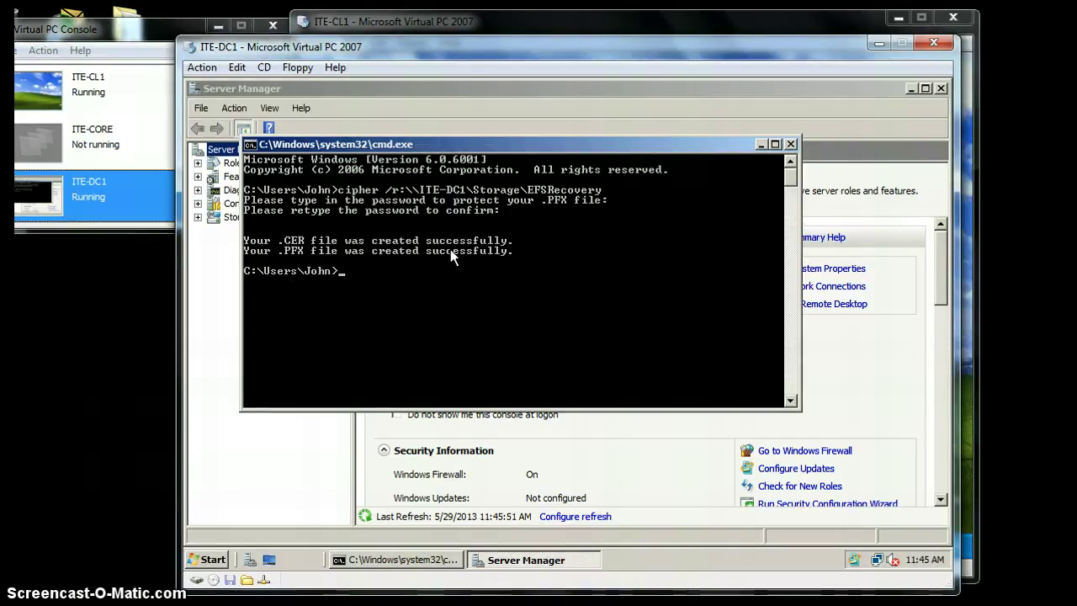
click(790, 144)
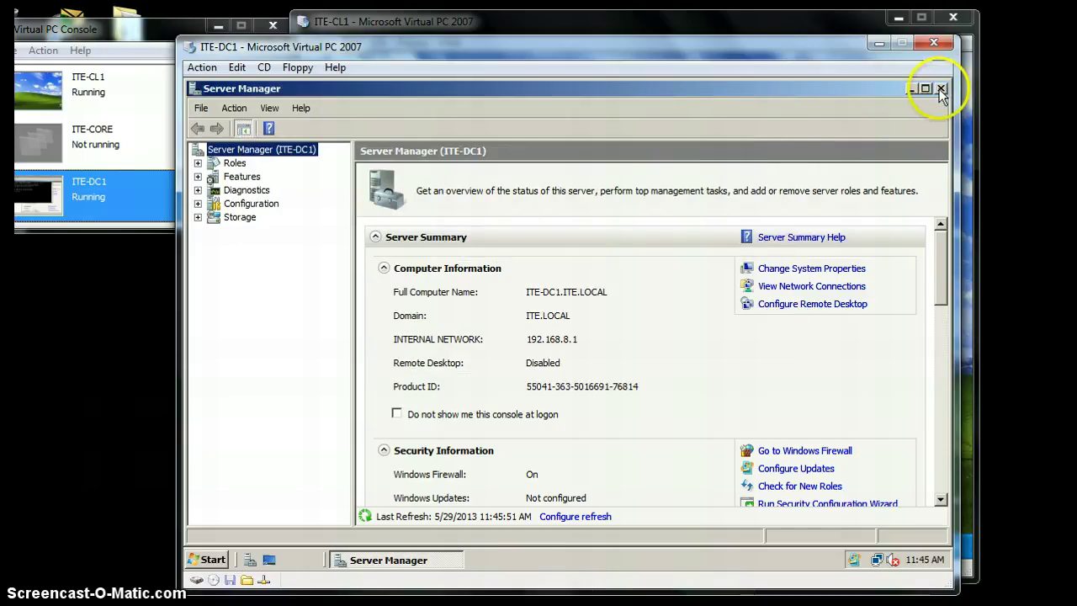
- Close Server Manager and log off the current user
click(940, 88)
click(210, 559)
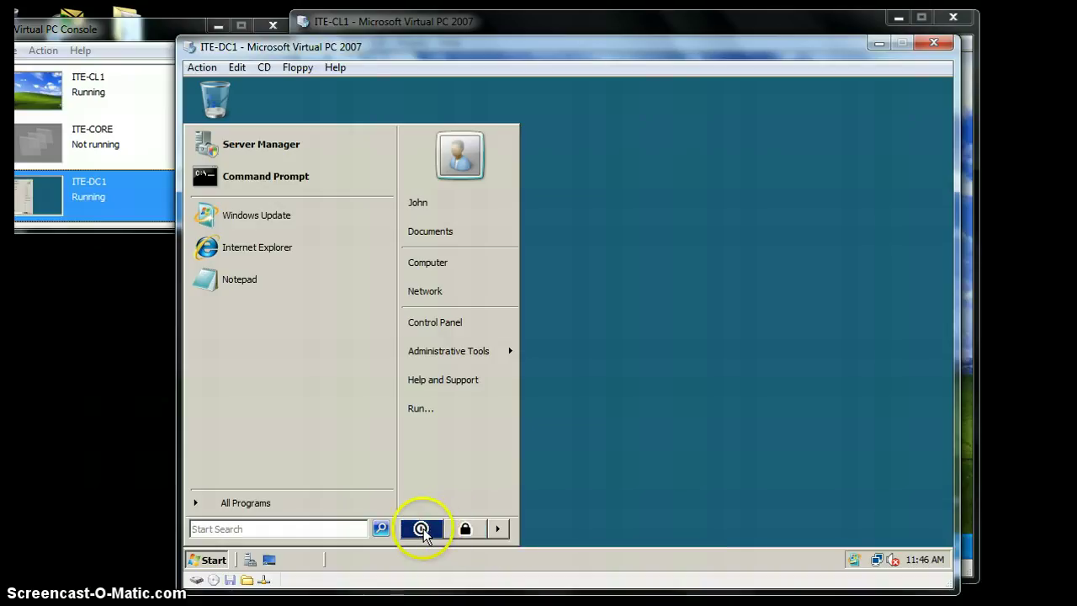
click(497, 528)
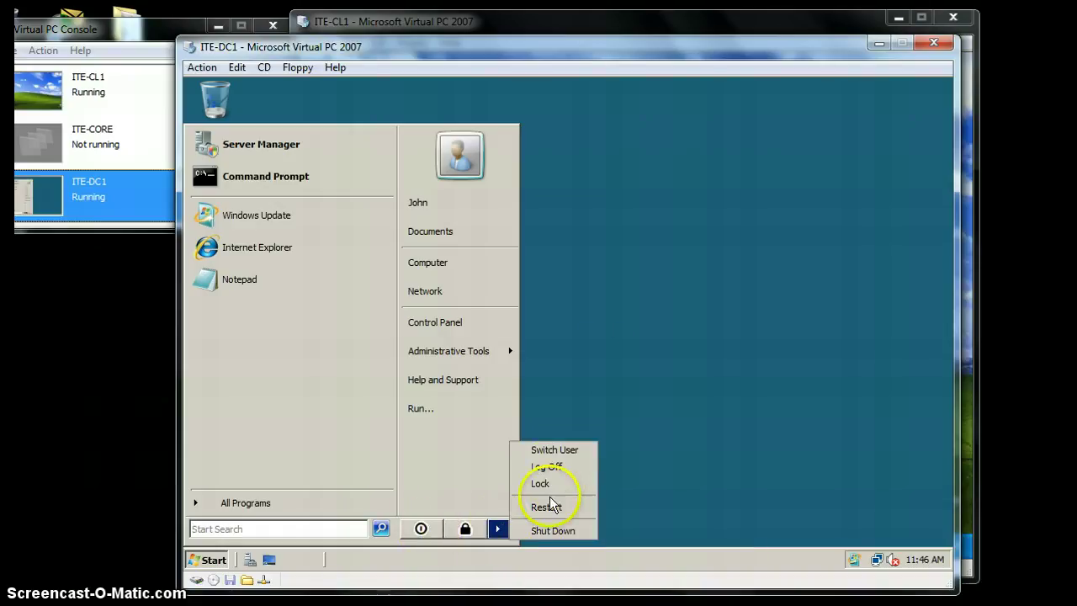
click(549, 468)
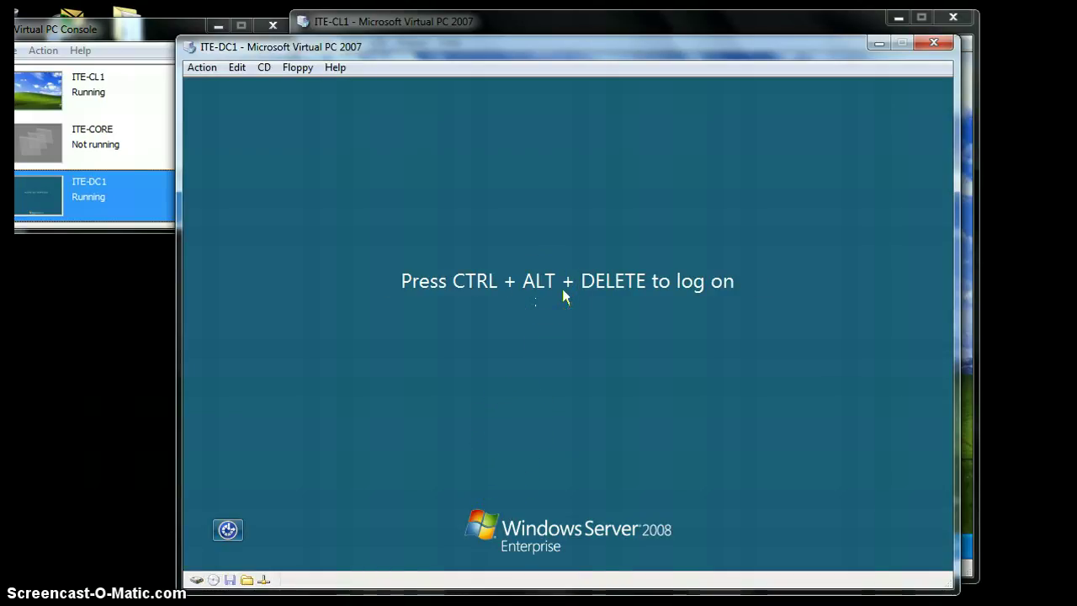
- Send Ctrl+Alt+Del to the virtual machine and log back on with the account password
click(579, 292)
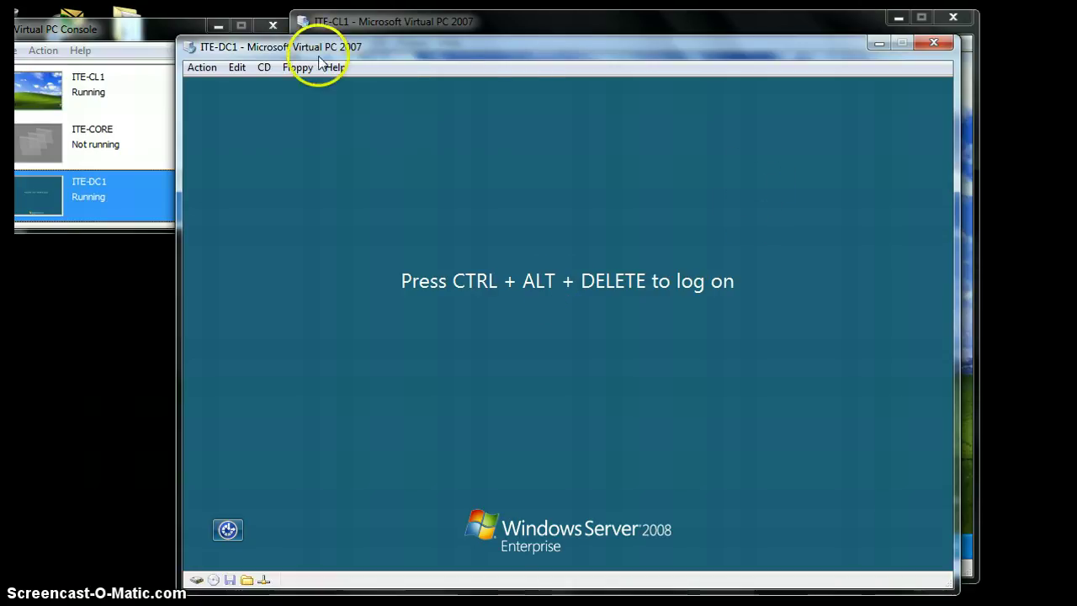
click(203, 67)
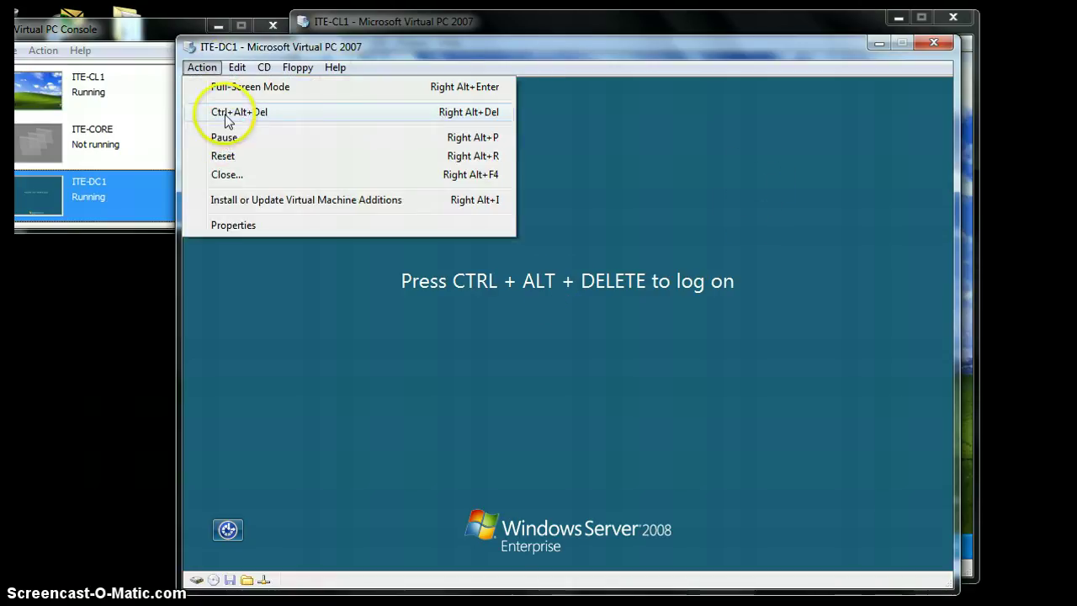
click(227, 115)
text(Pa)
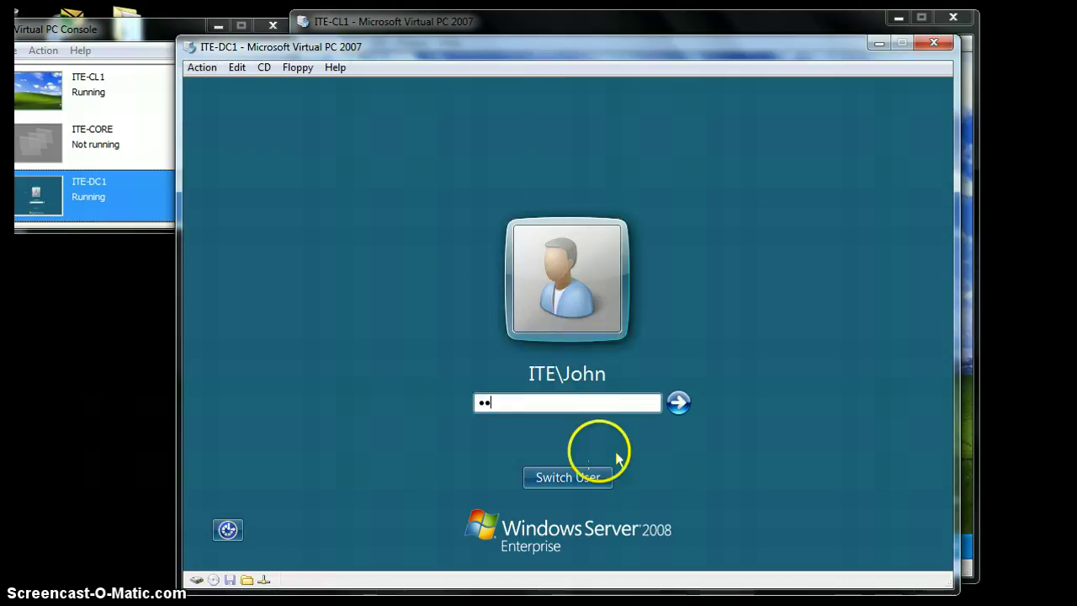
text($$w0rd)
key(Return)
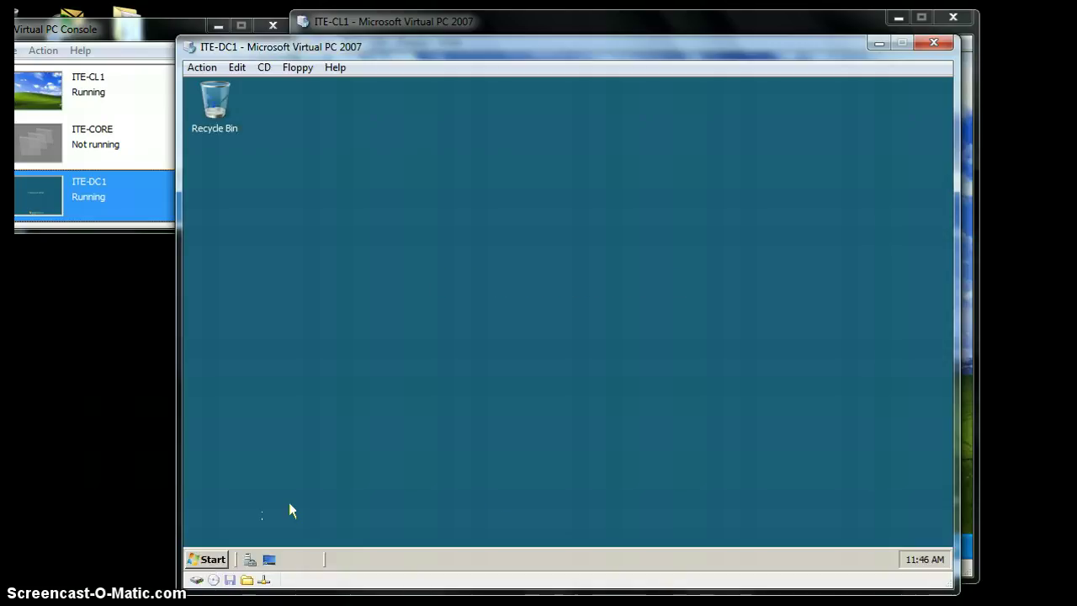
- Launch Group Policy Management from Administrative Tools and approve the UAC prompt
click(201, 559)
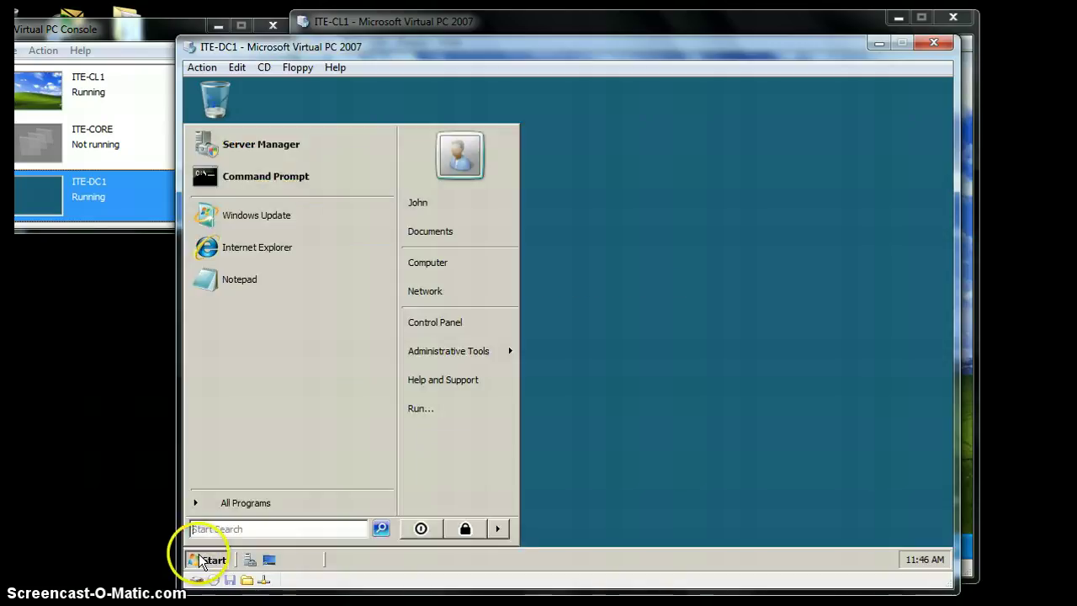
click(245, 503)
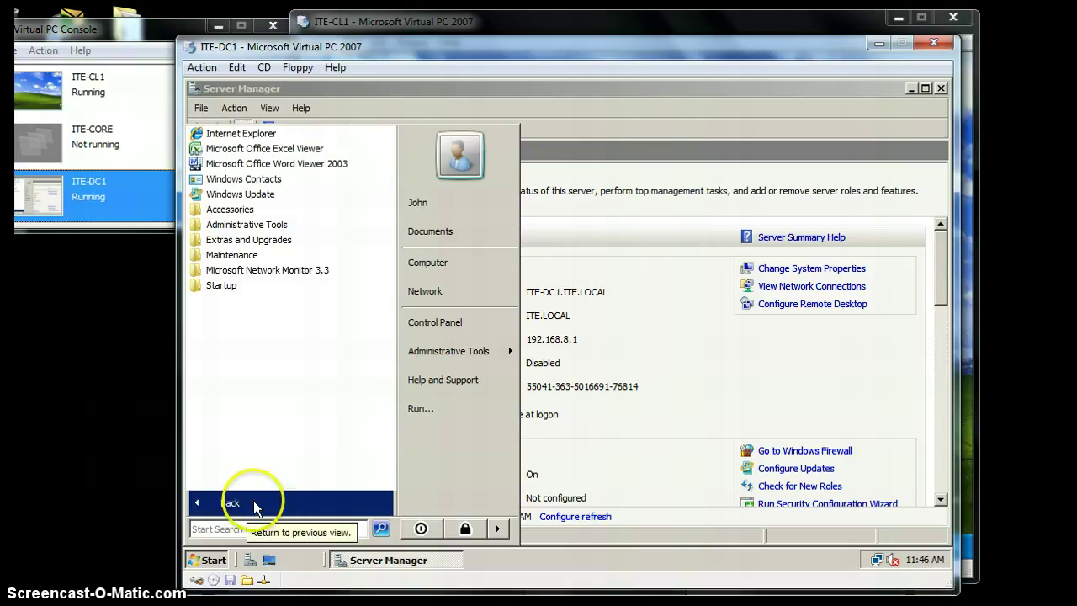
click(252, 224)
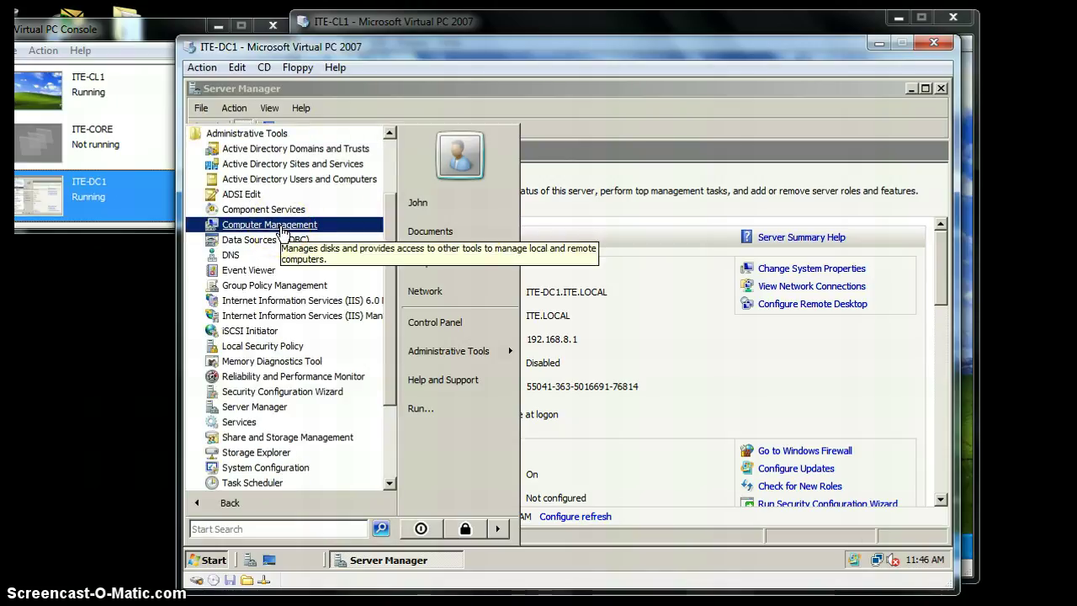
click(263, 287)
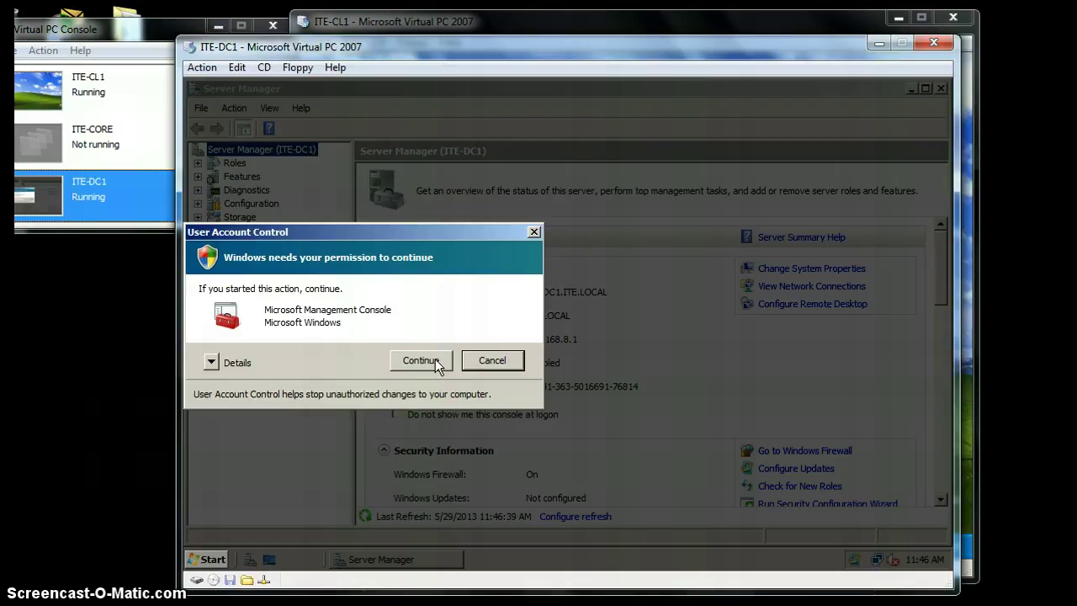
click(434, 362)
click(443, 352)
click(425, 360)
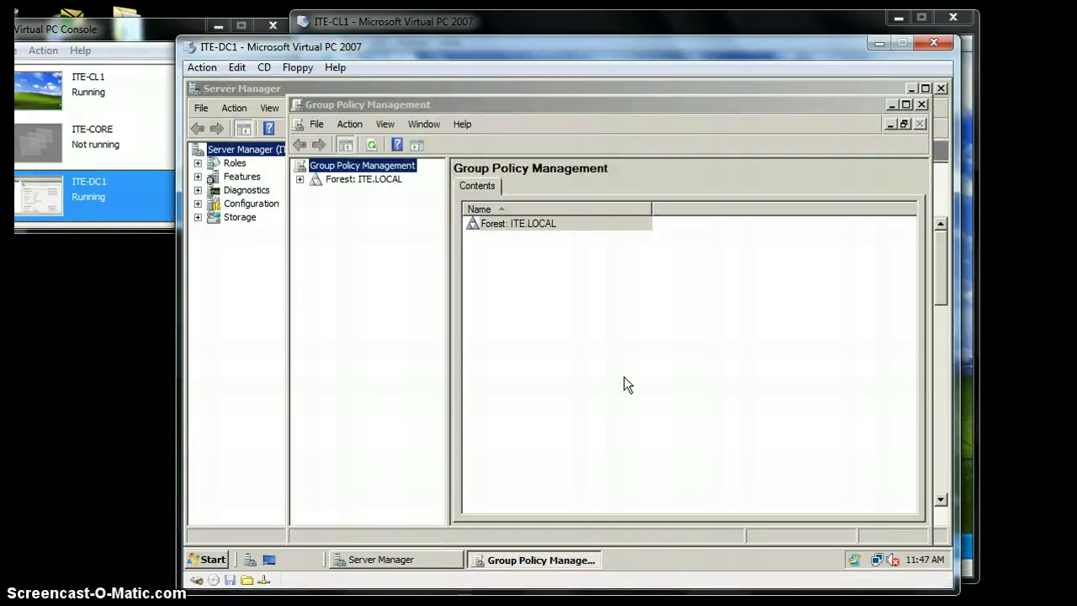
click(152, 195)
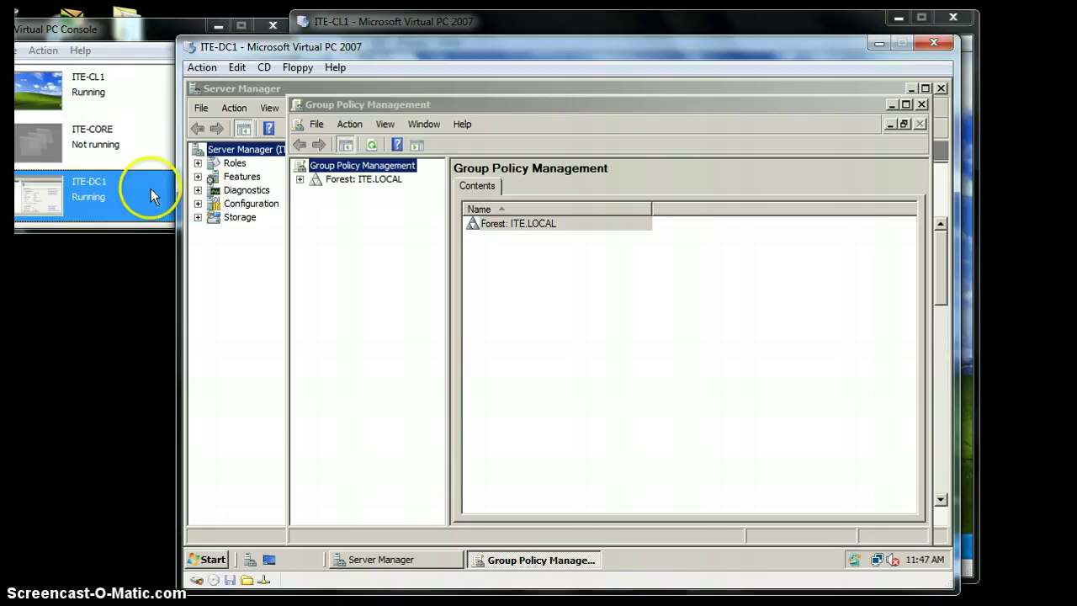
- Expand Forest: ITE.LOCAL > Domains > ITE.LOCAL and edit the Default Domain Policy
click(300, 180)
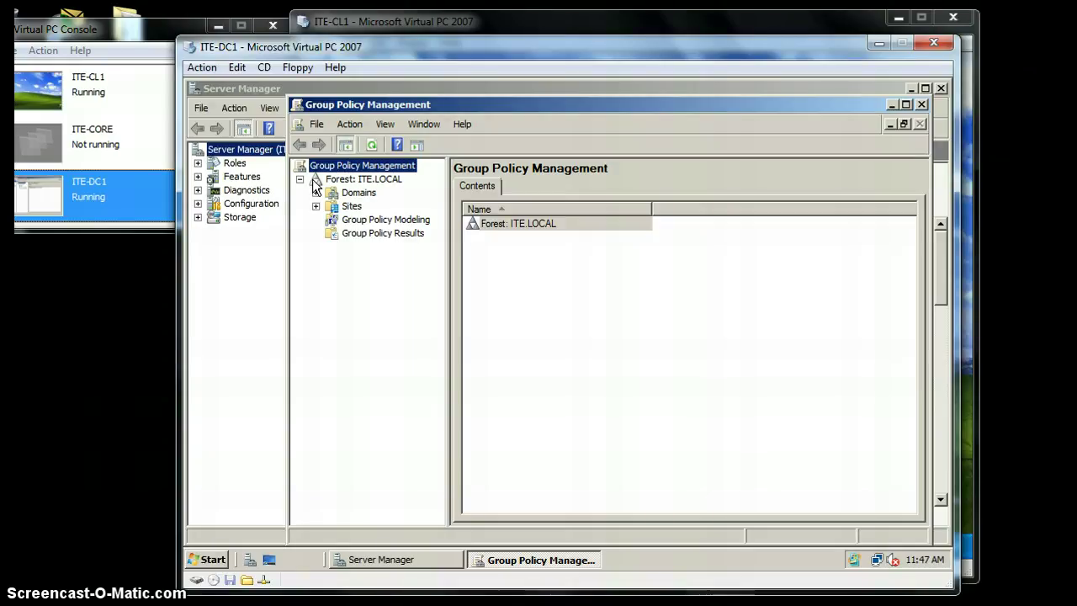
click(324, 194)
click(331, 206)
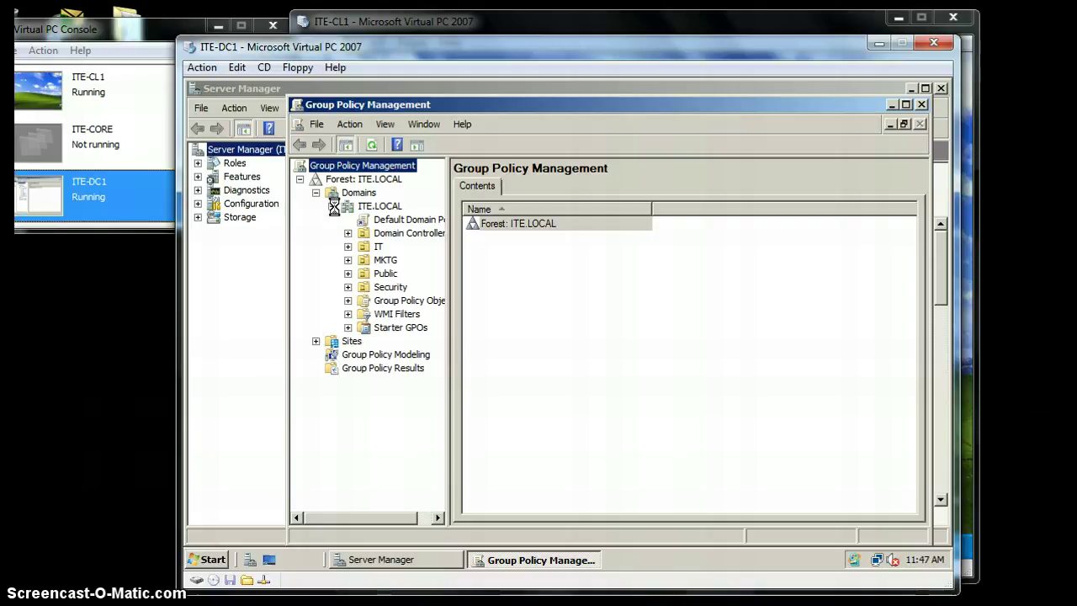
click(345, 210)
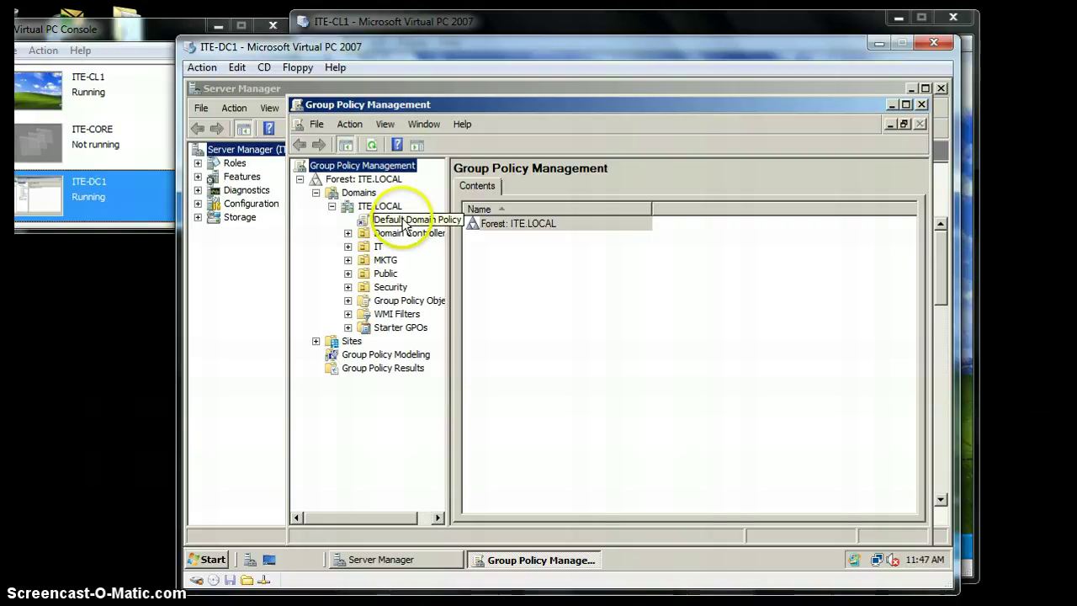
click(404, 221)
click(731, 358)
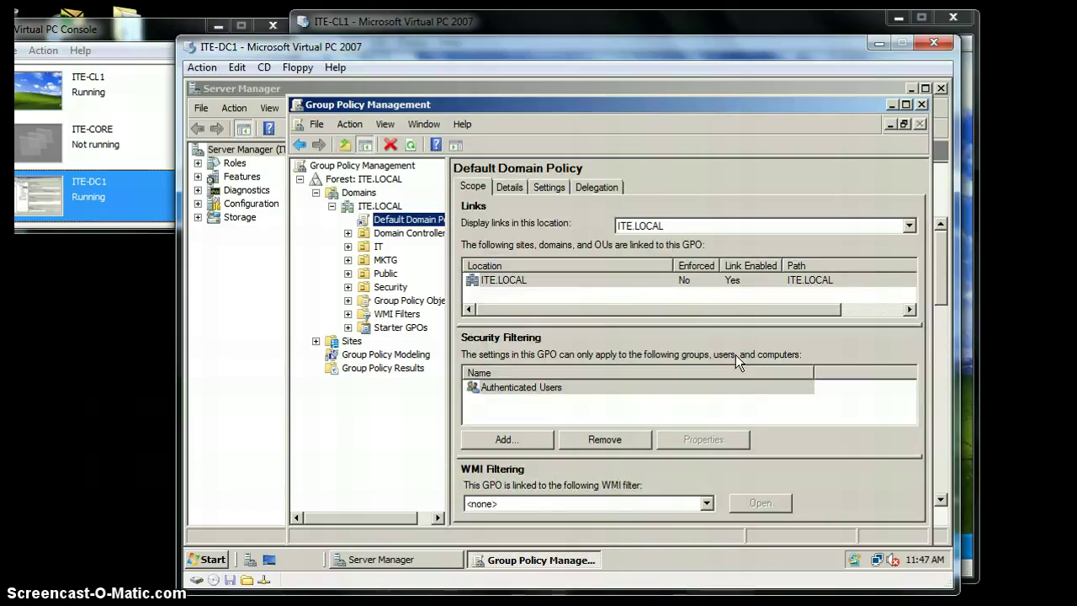
right_click(429, 221)
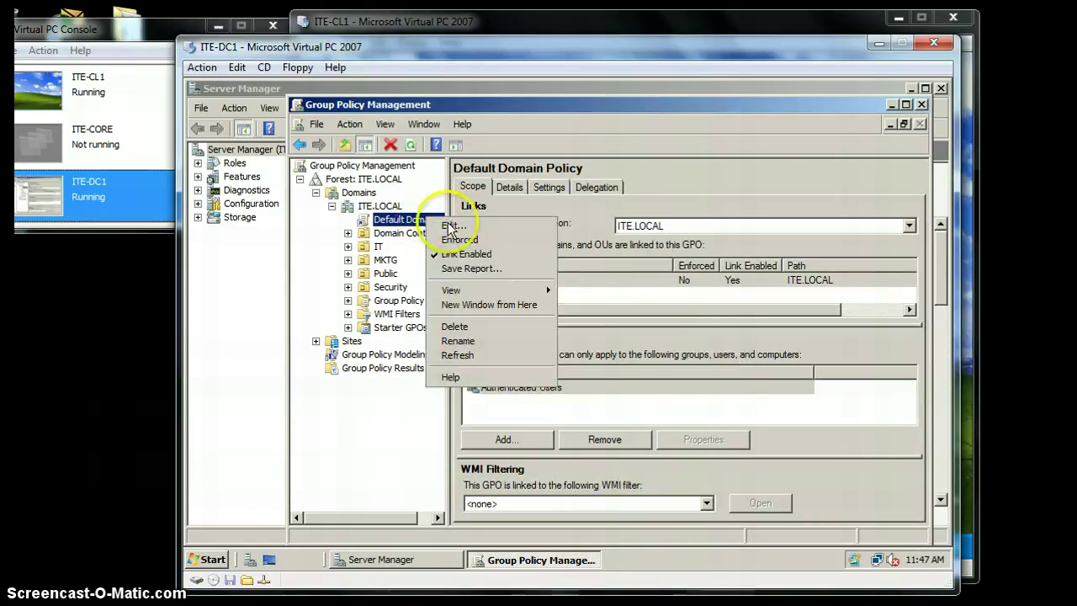
click(472, 210)
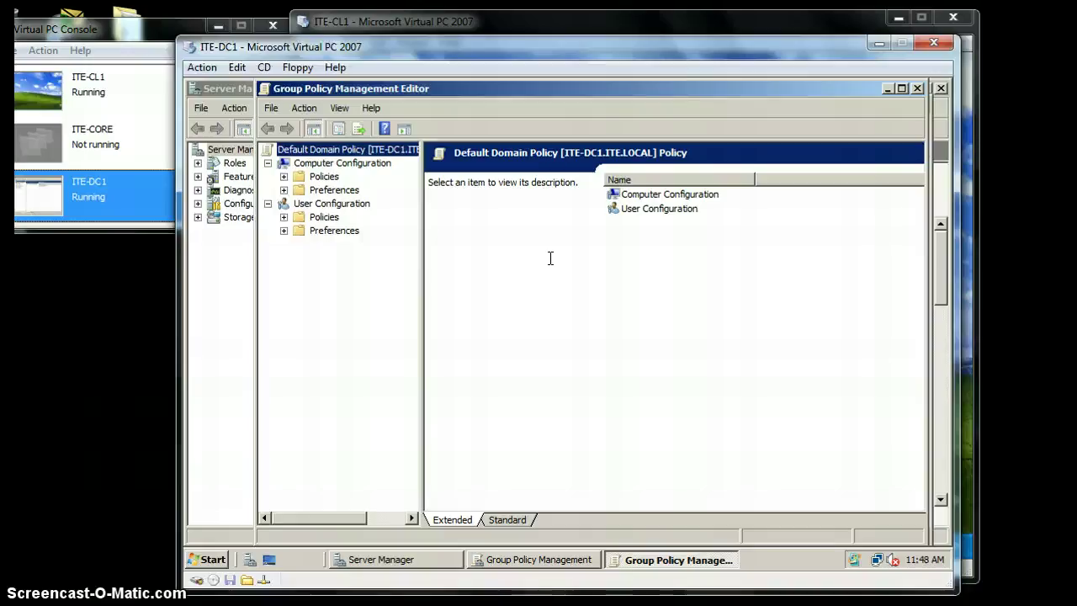
- Select the Default Domain Policy root, then close the policy editor and Group Policy Management
click(547, 262)
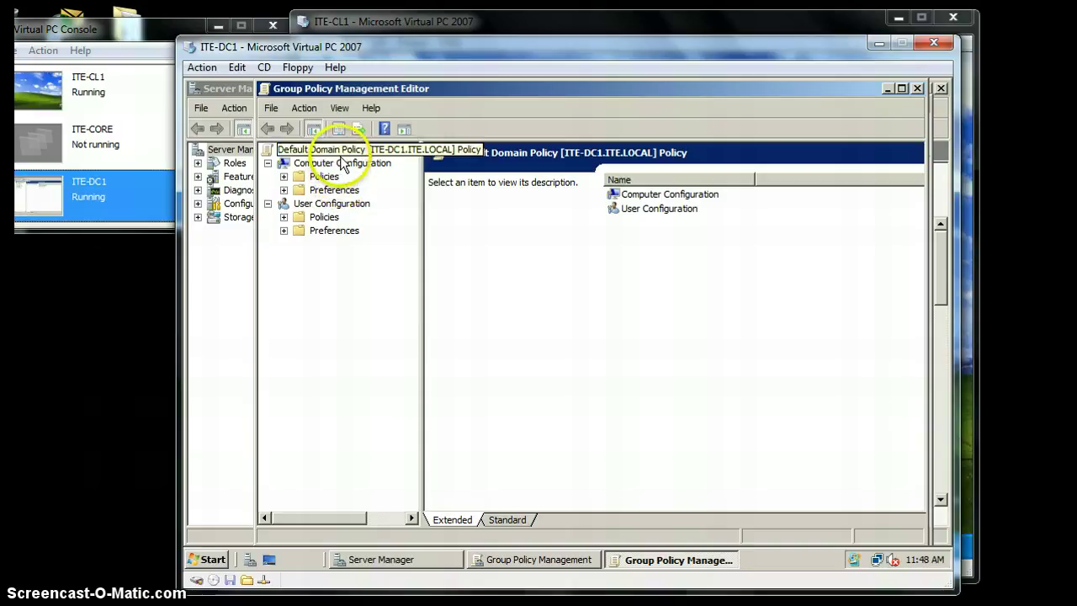
click(352, 155)
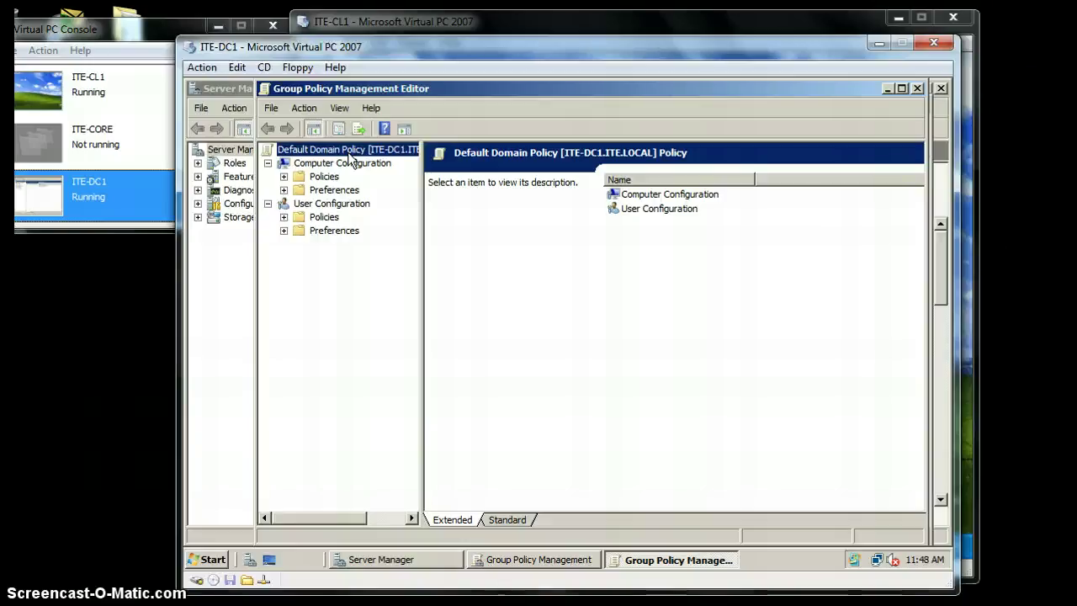
click(351, 160)
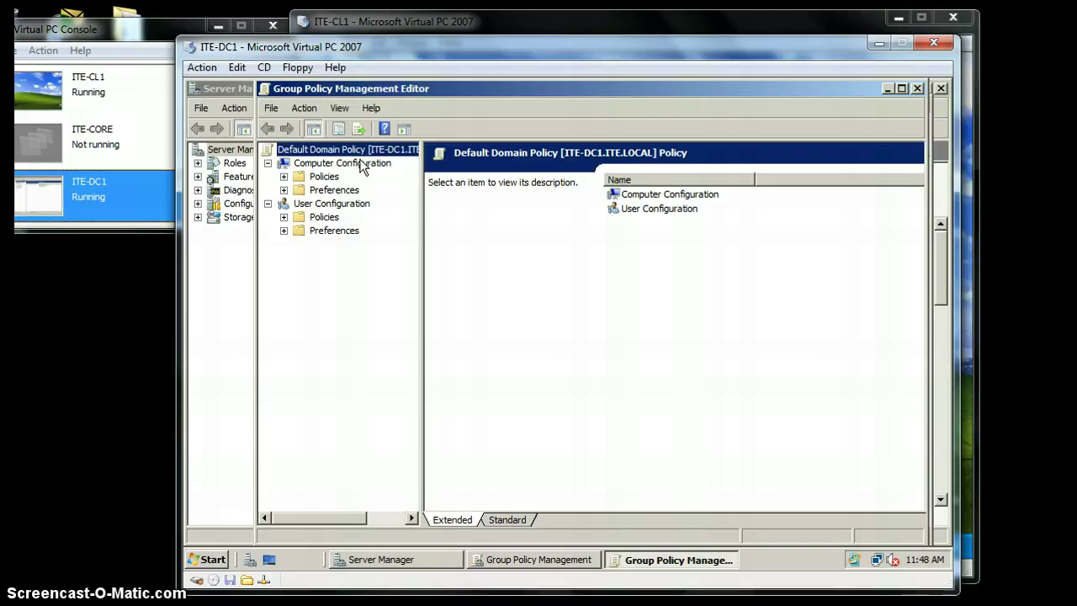
click(368, 168)
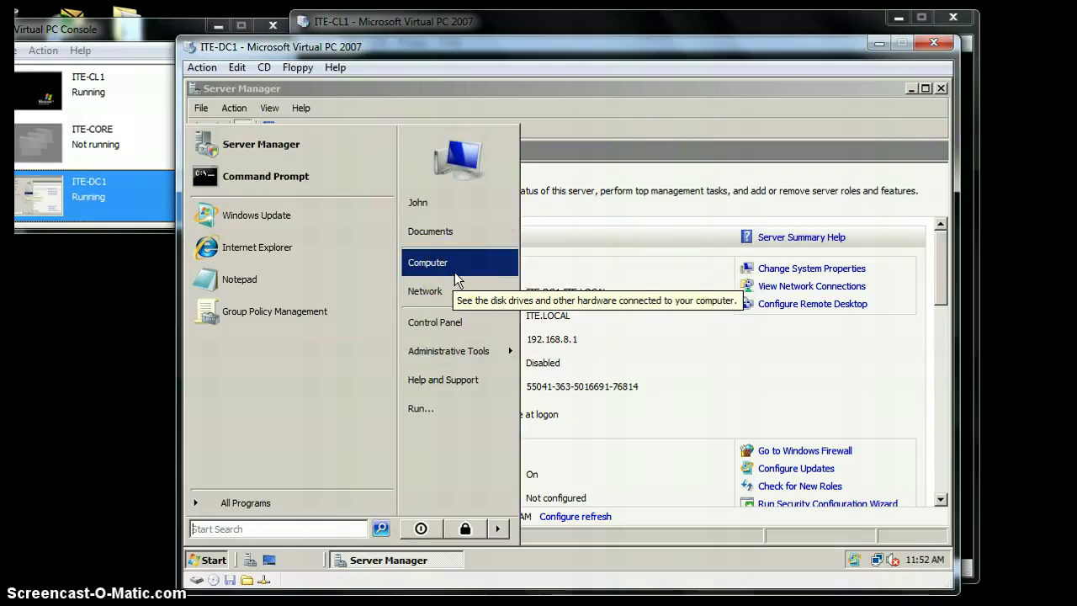
- Run mmc and approve the User Account Control prompt
click(451, 404)
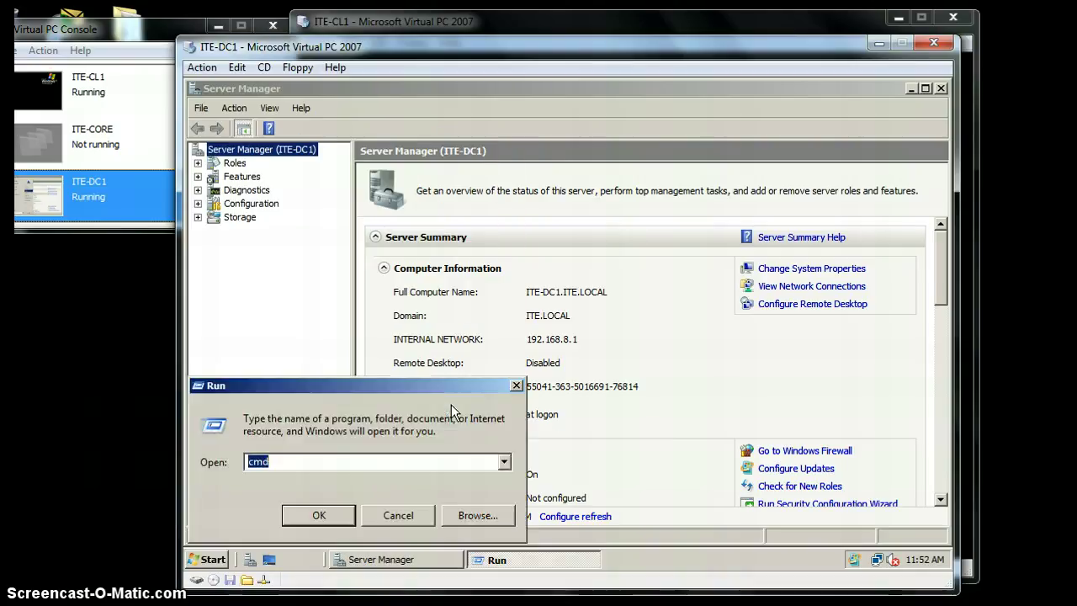
text(mmc)
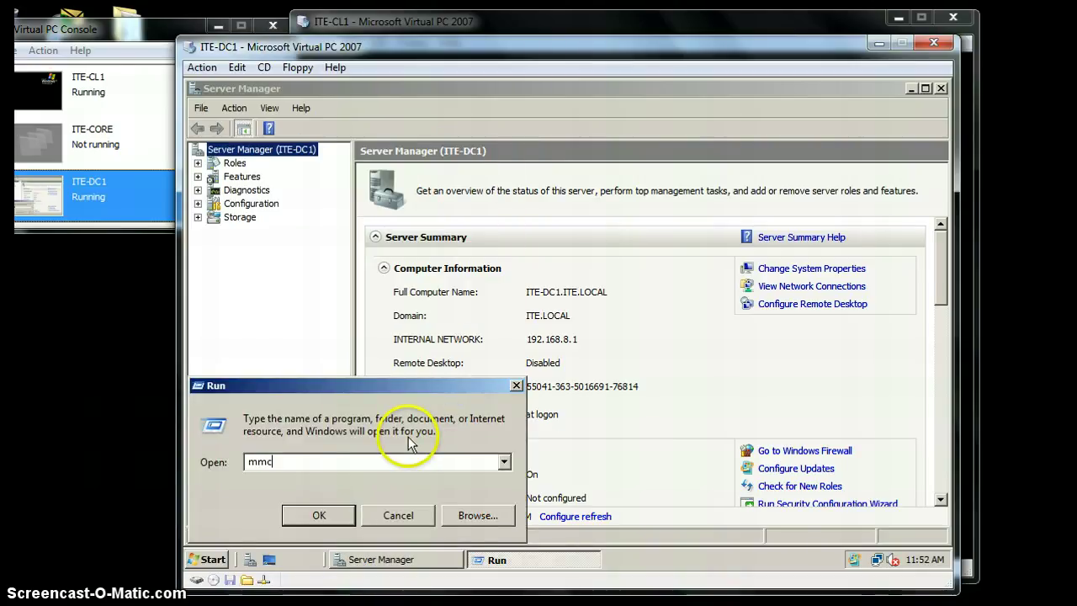
key(Return)
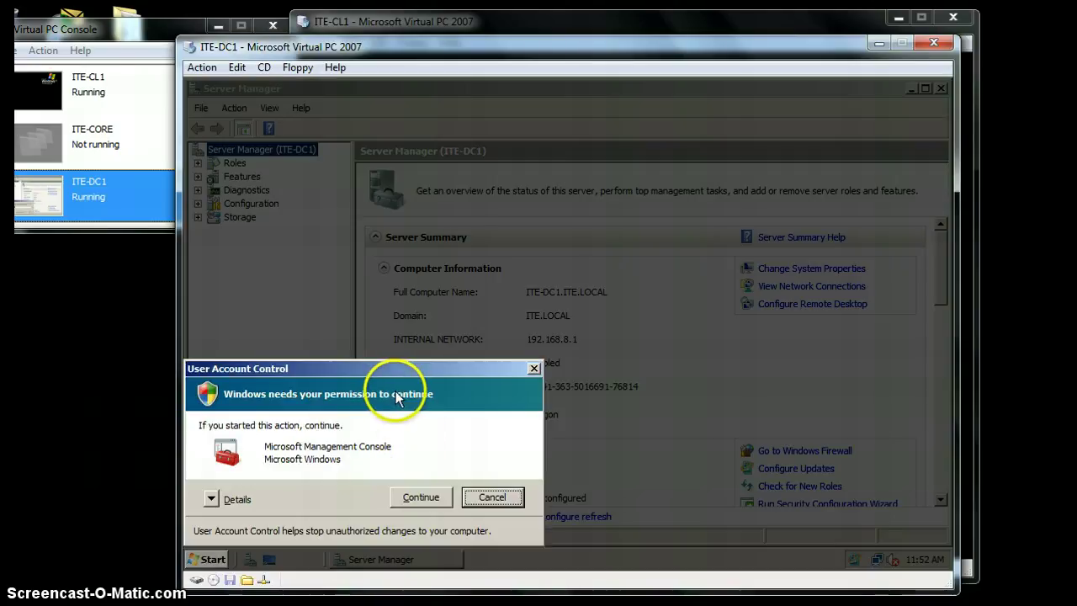
click(432, 497)
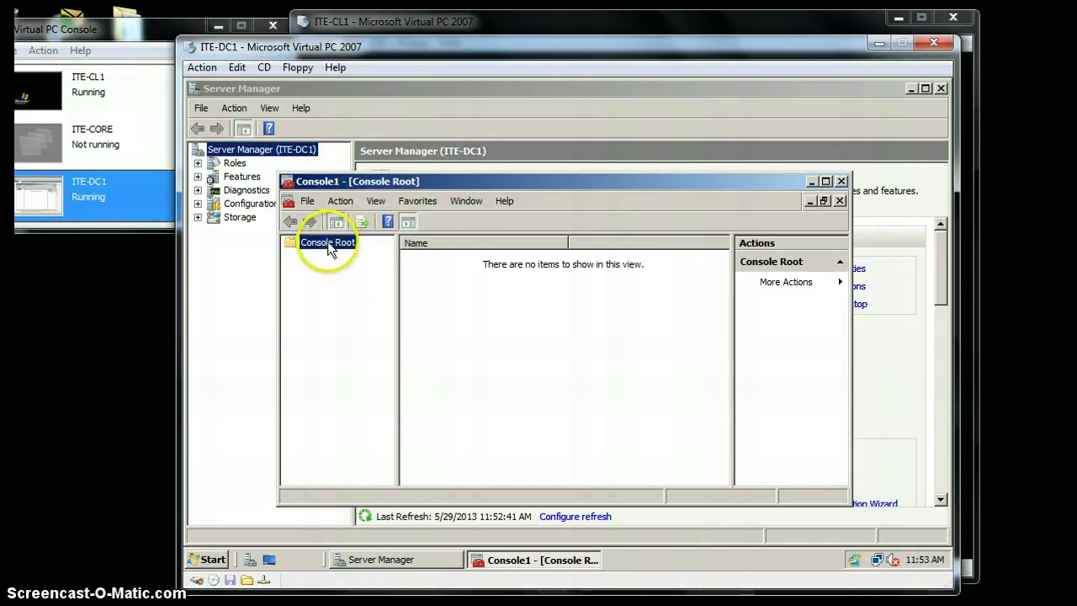
- Add the Certificates snap-in for My user account via File > Add/Remove Snap-in
click(400, 91)
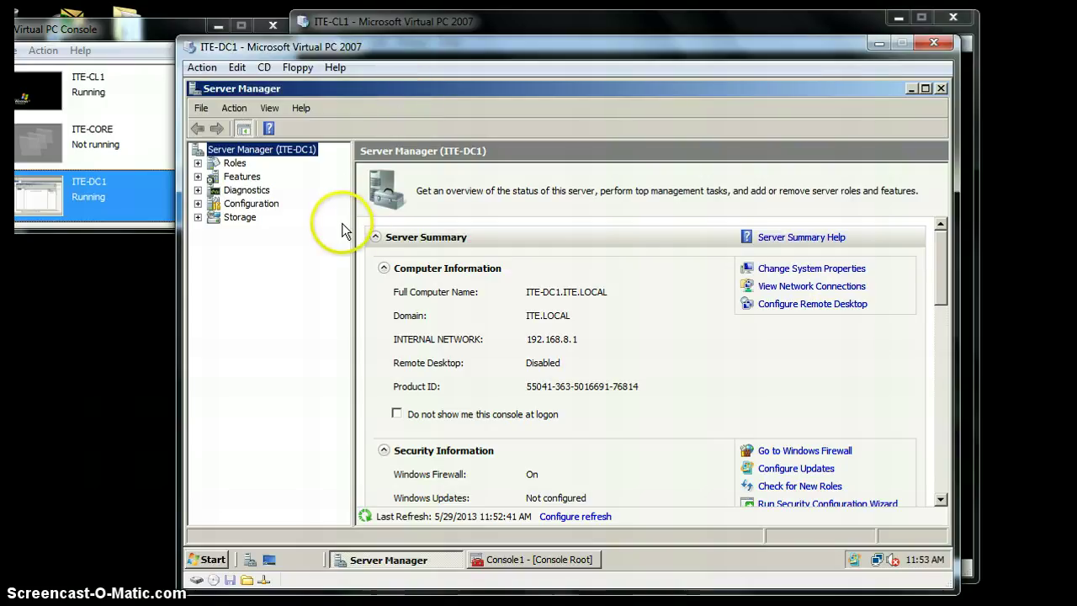
click(543, 560)
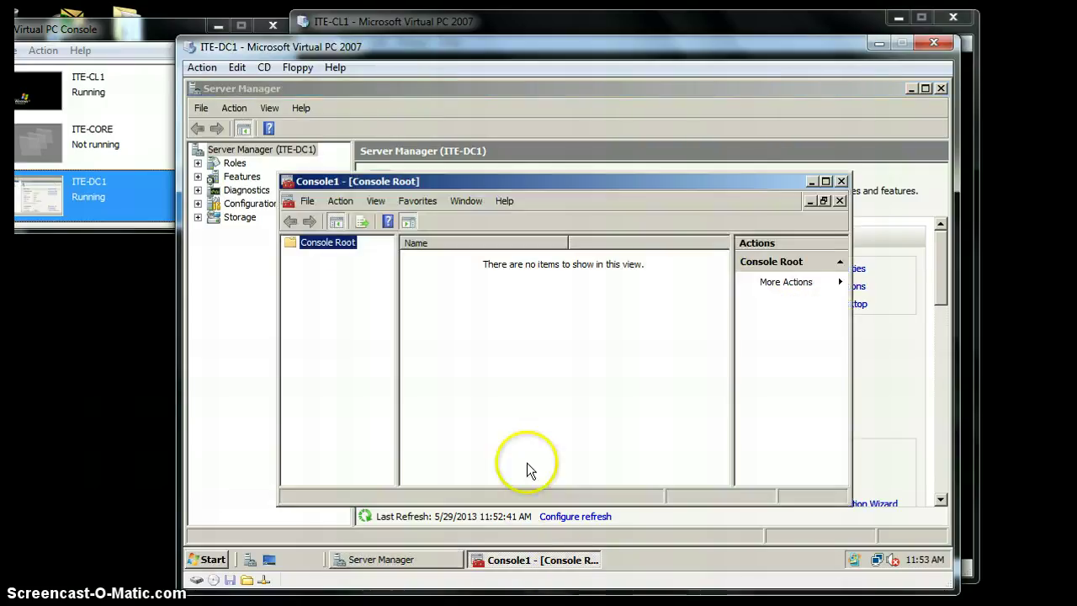
click(308, 202)
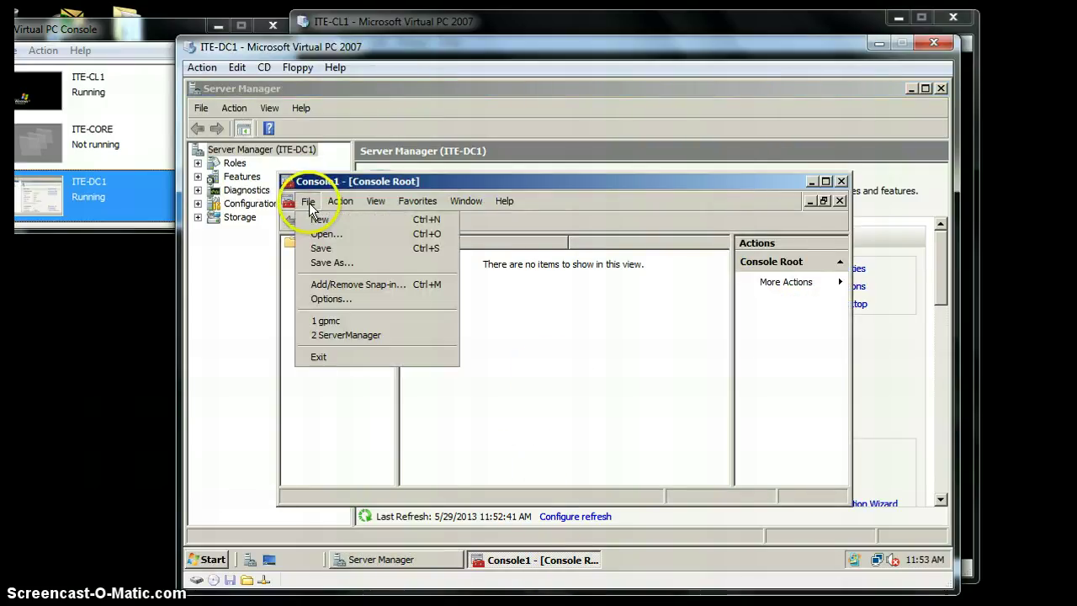
click(355, 288)
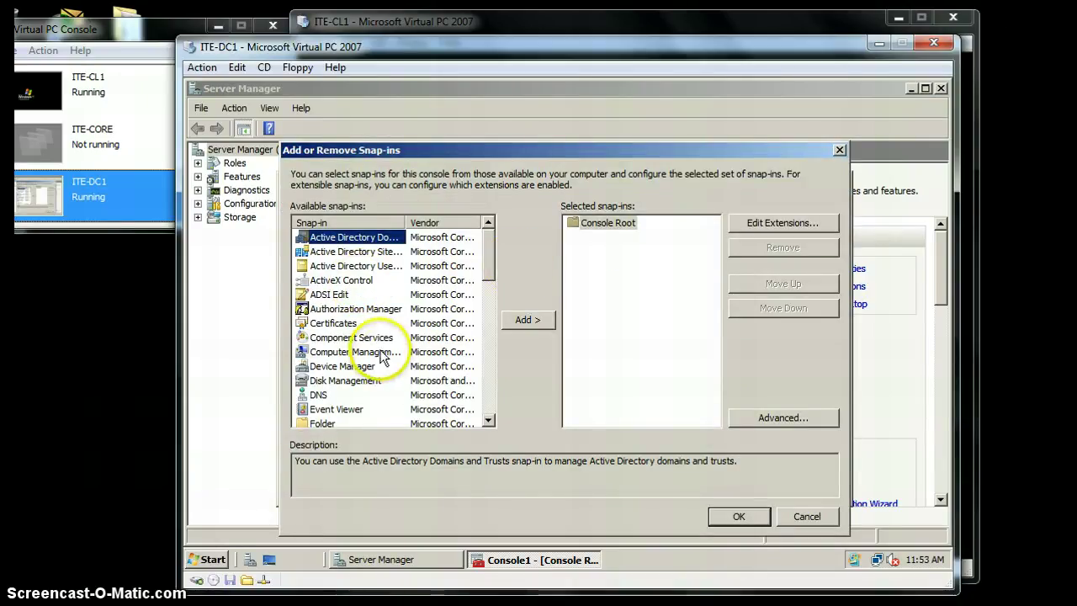
click(332, 323)
click(536, 324)
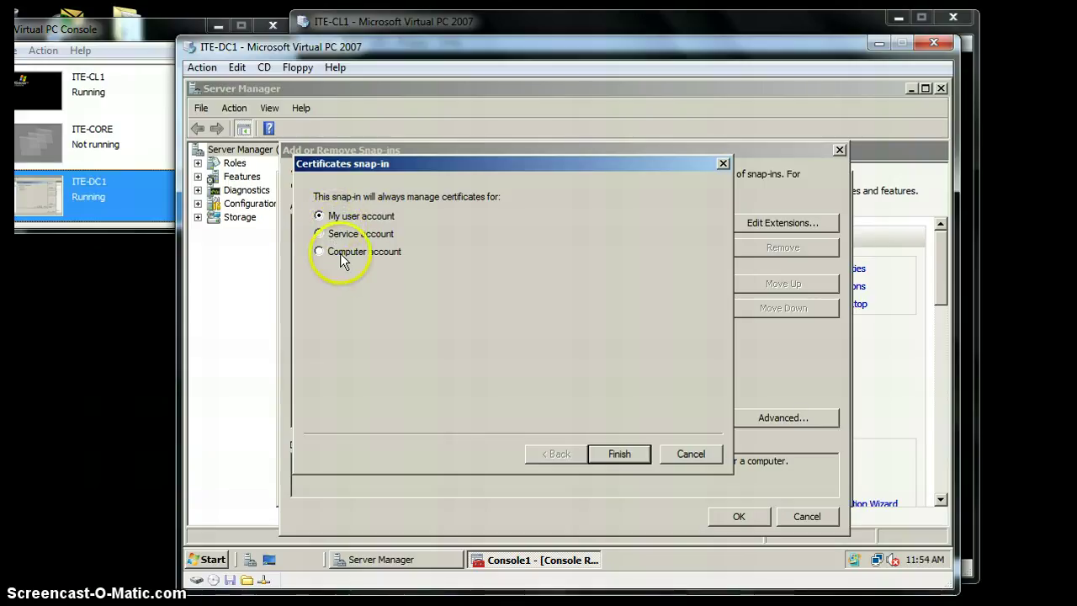
click(619, 454)
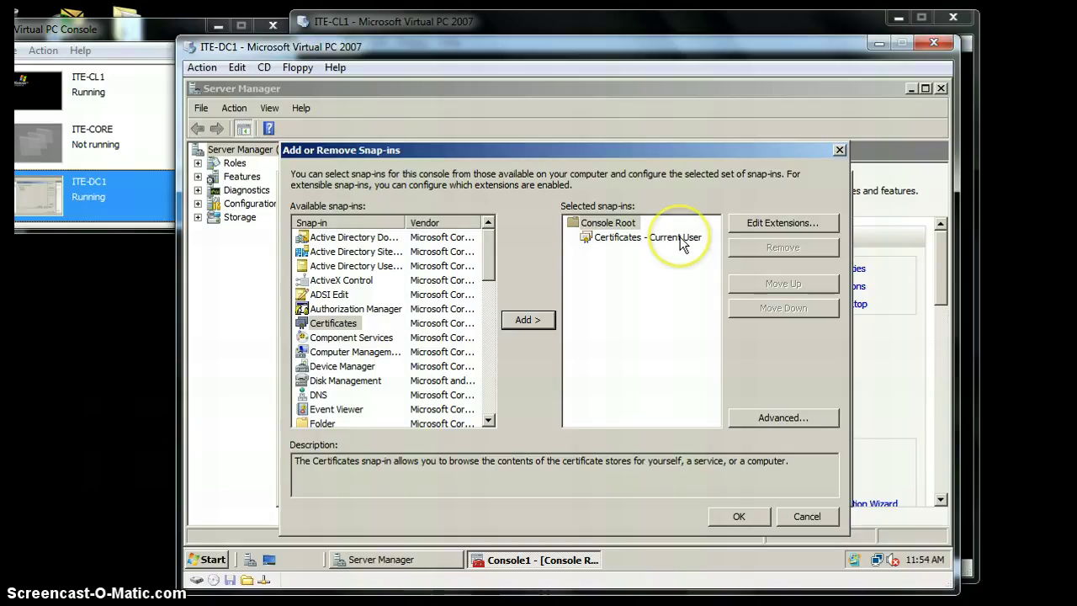
click(756, 517)
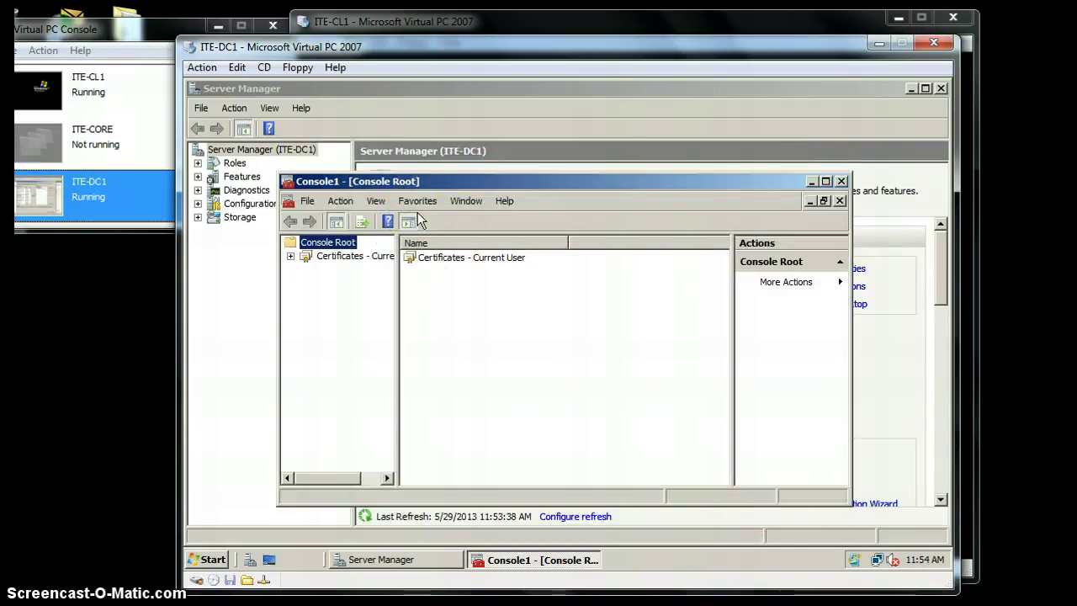
- Expand Certificates - Current User, select Personal, and start All Tasks > Import
click(291, 256)
click(342, 271)
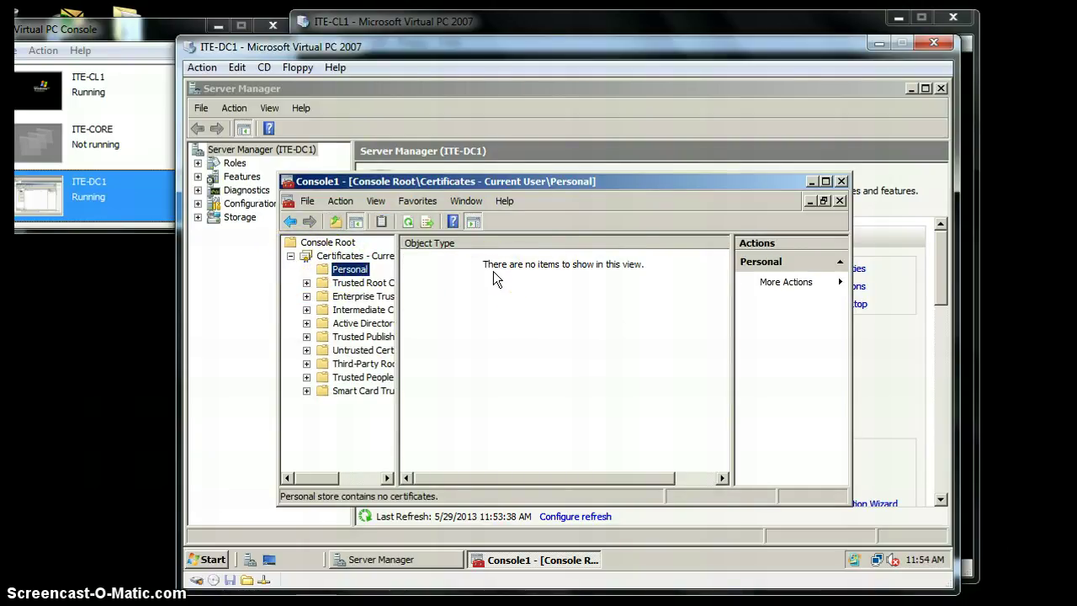
click(484, 268)
click(354, 270)
click(643, 224)
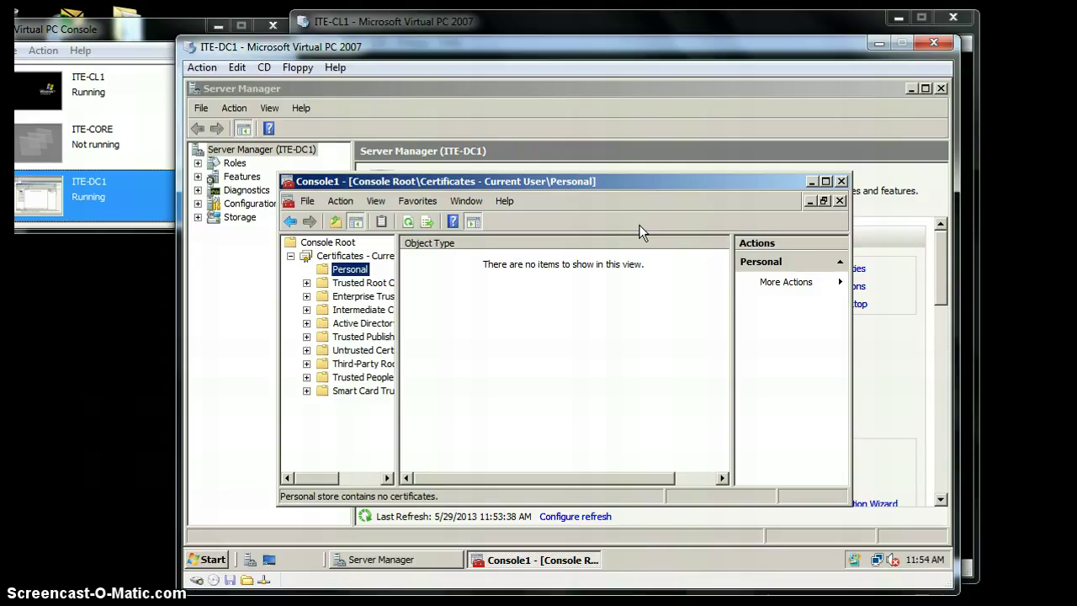
click(644, 230)
click(644, 144)
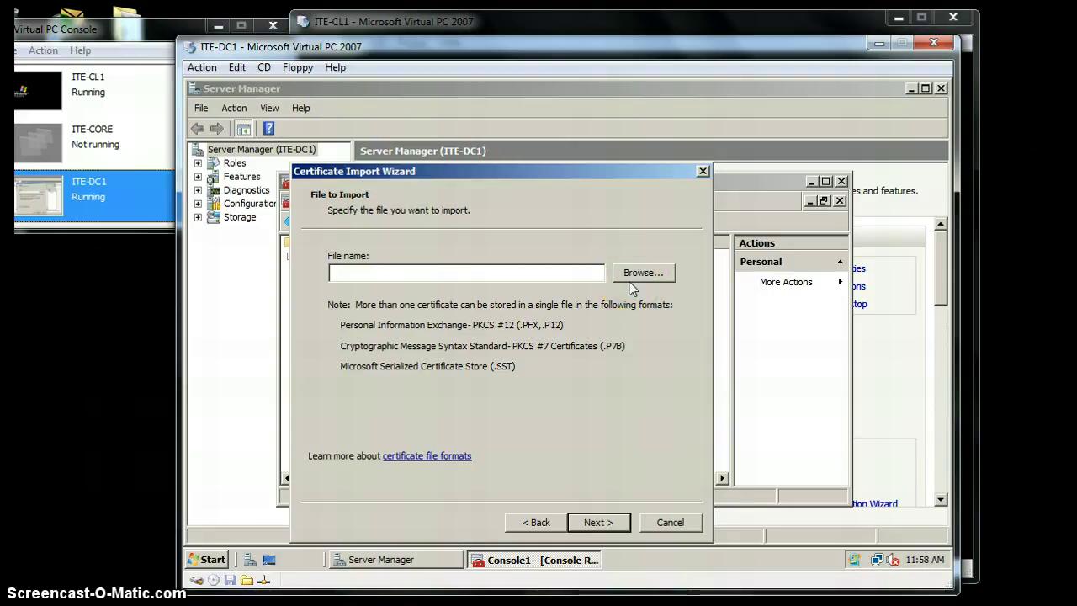
- Specify \\ITE-DC1\Storage\efsrecovery.pfx as the certificate file to import
click(631, 280)
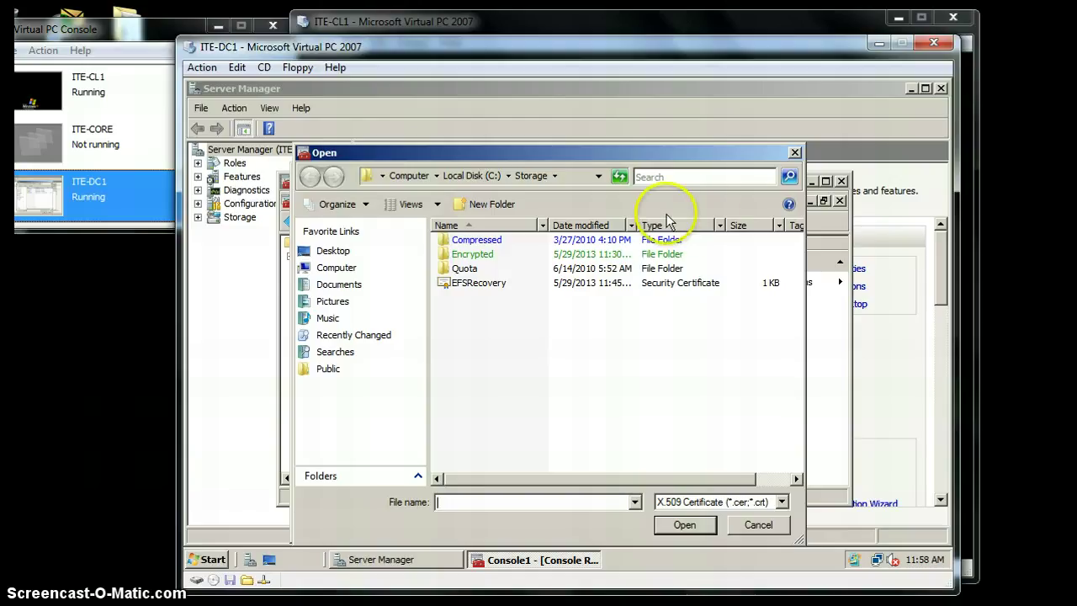
click(794, 152)
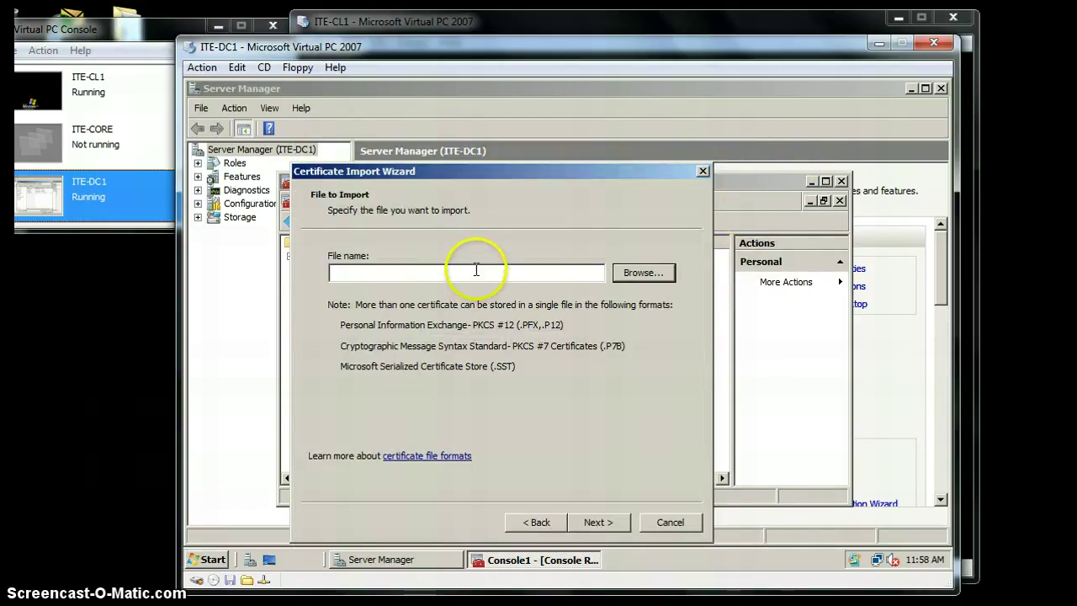
click(476, 269)
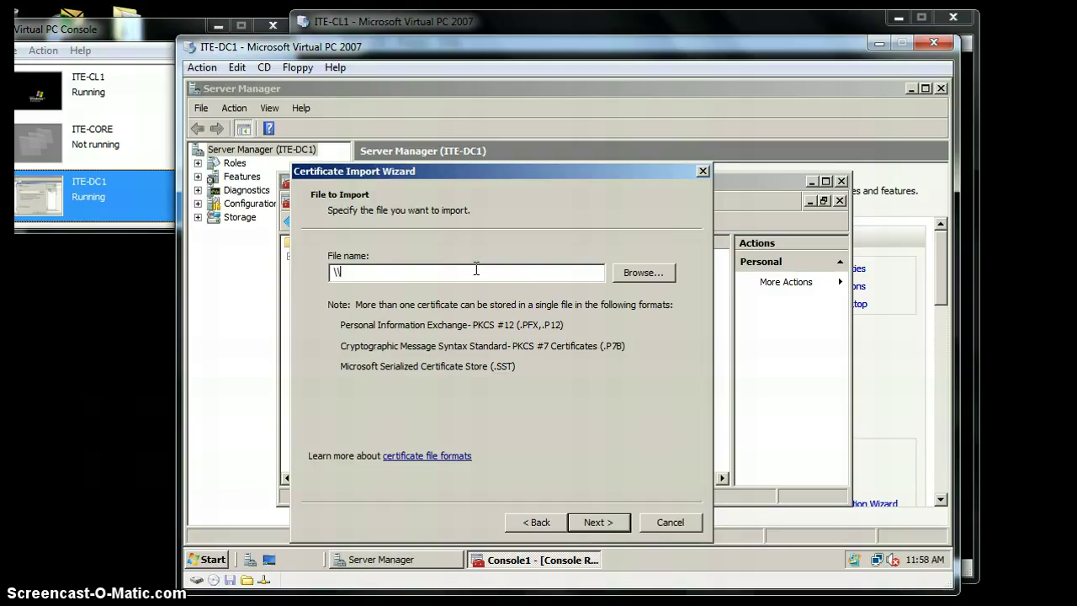
text(\ITE)
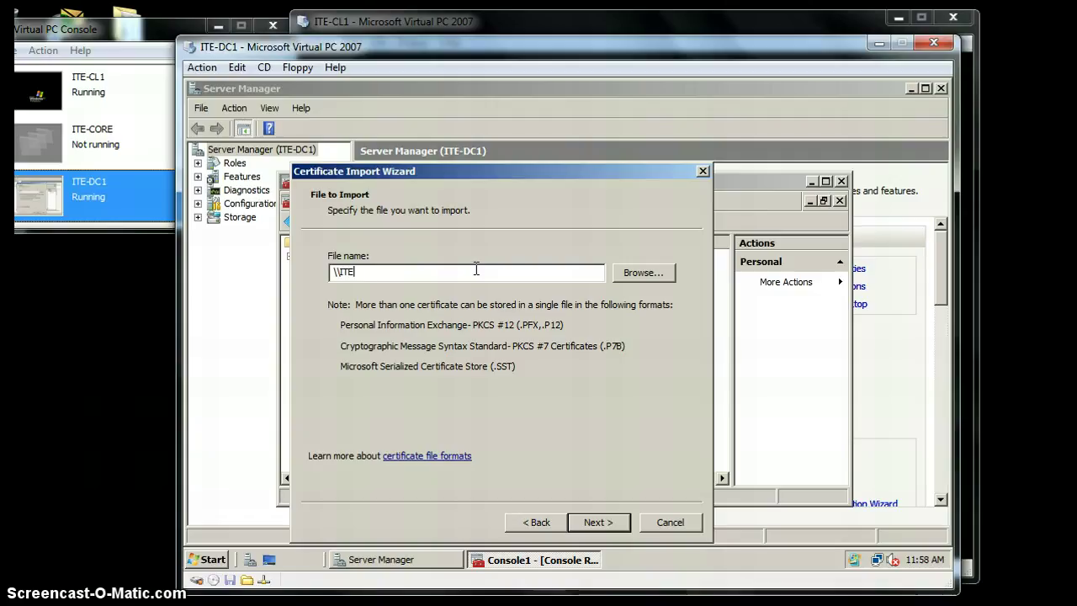
text(-DC1)
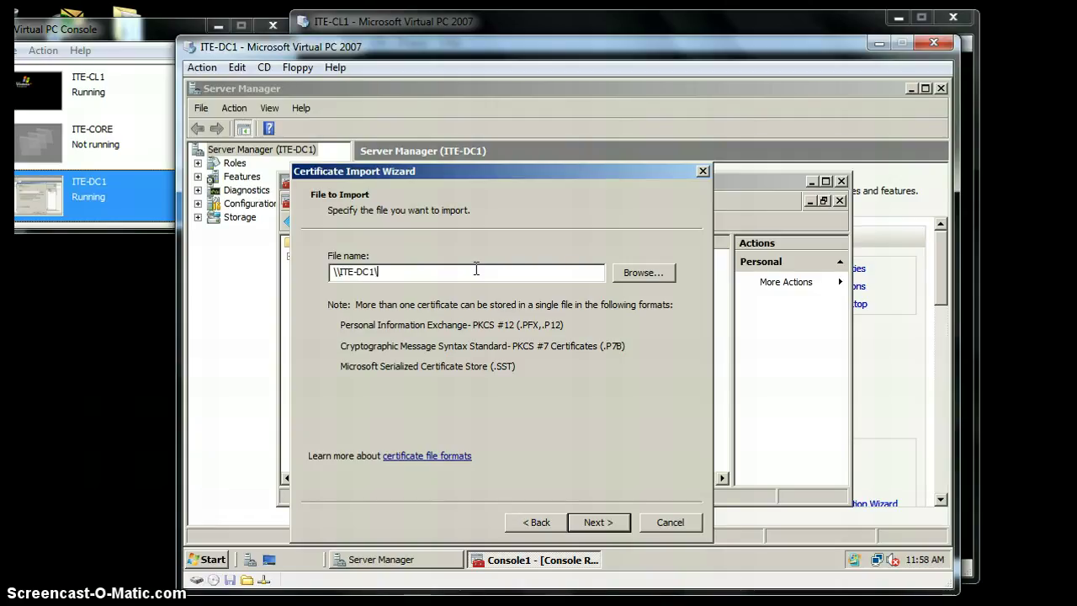
text(\Storage)
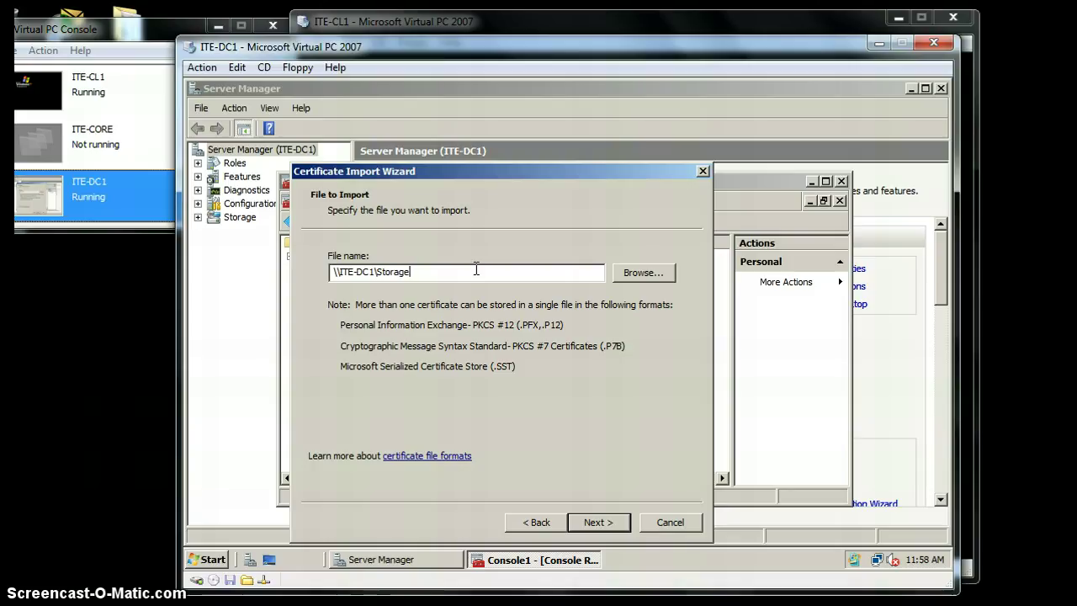
text(\efsre)
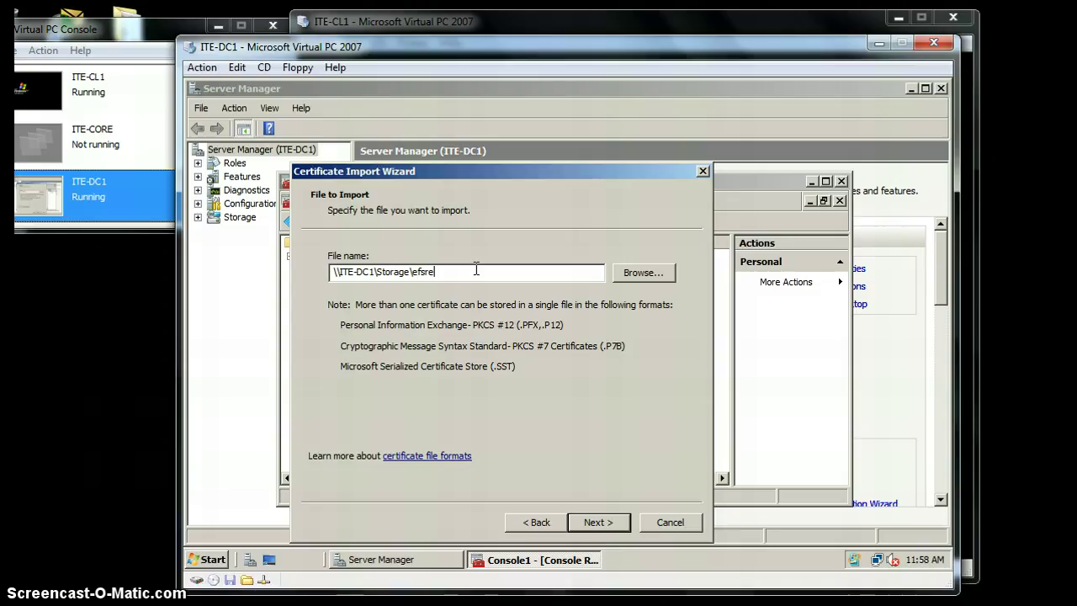
text(covery)
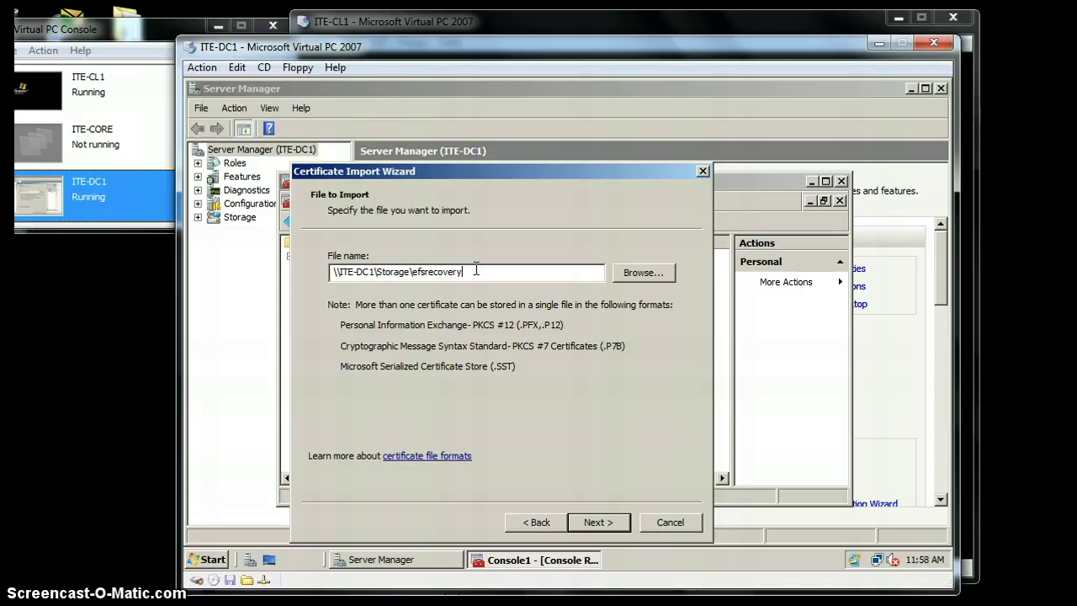
text(.pfx)
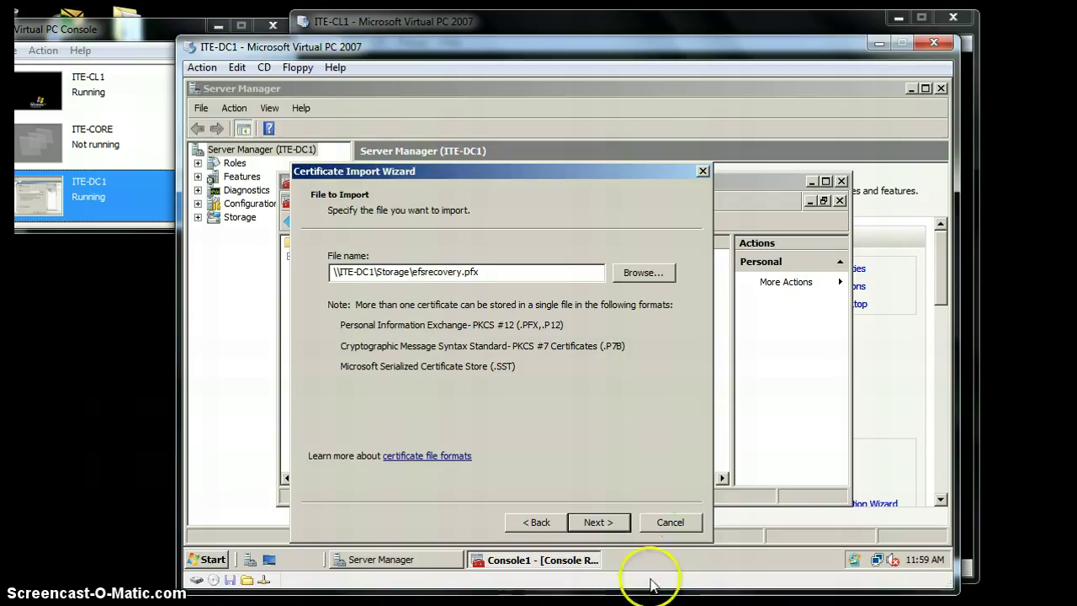
click(619, 524)
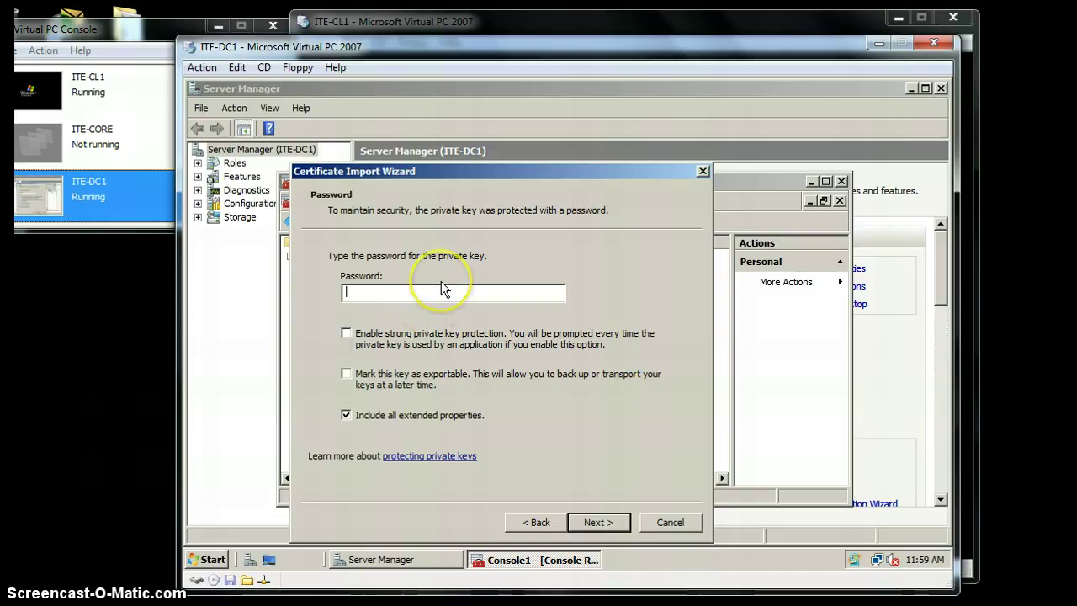
- Finish the import into the Personal store and acknowledge the success message
click(611, 523)
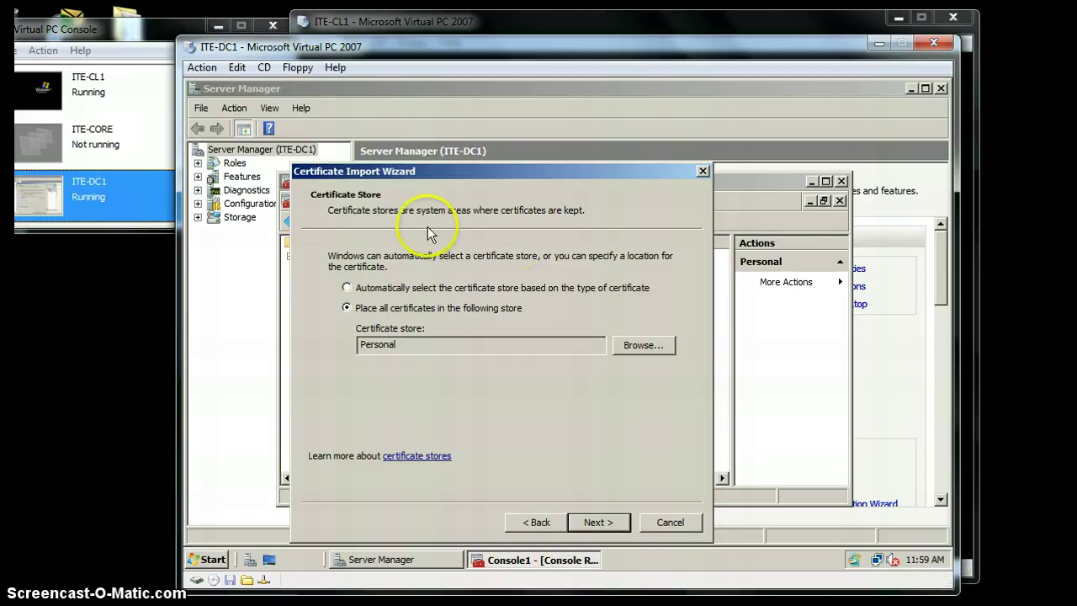
click(615, 520)
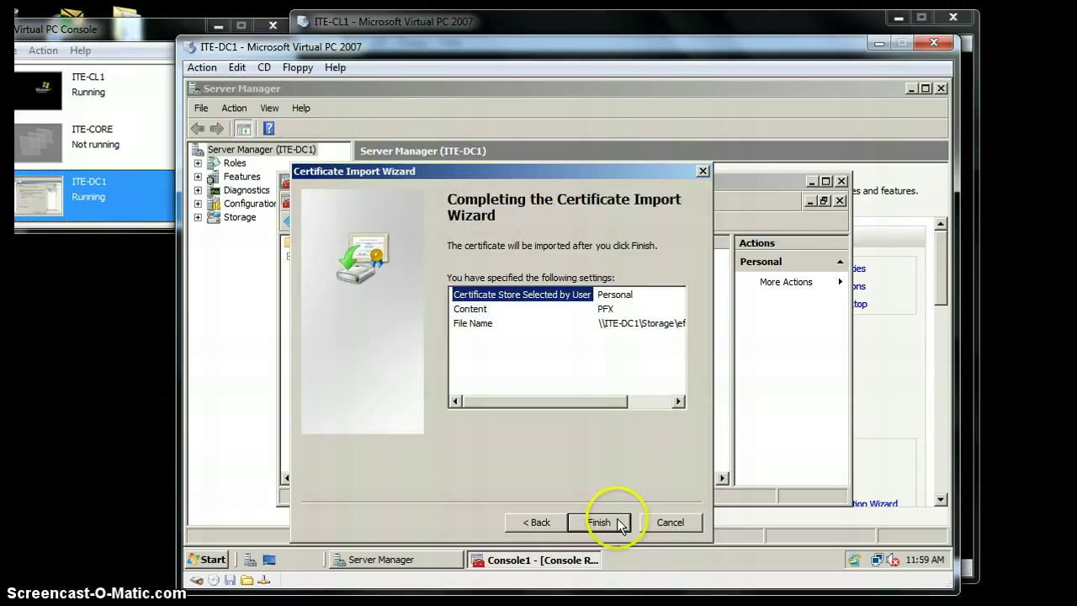
click(617, 522)
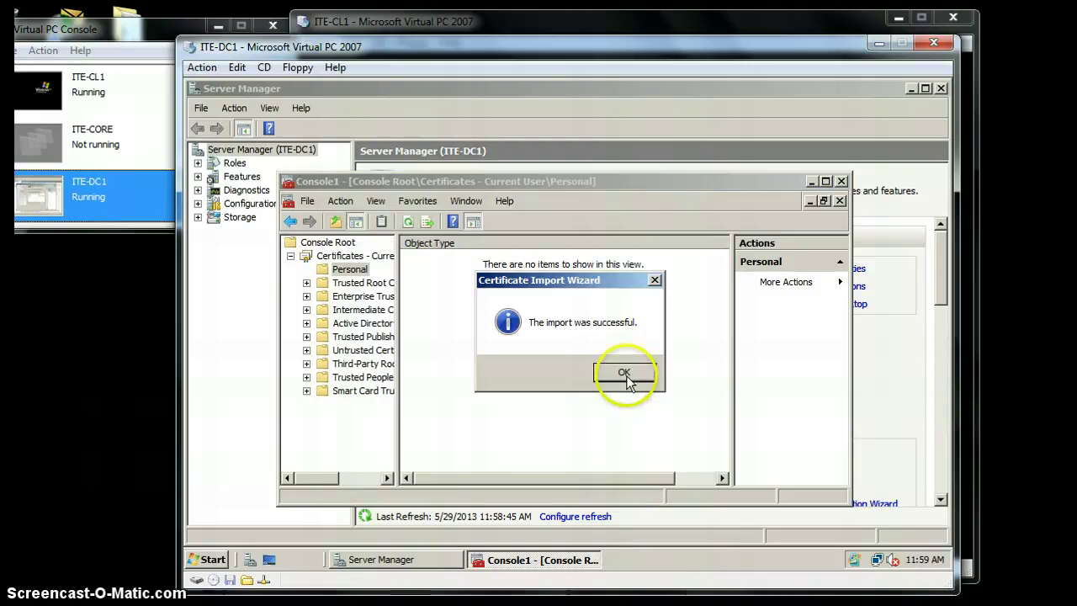
click(623, 373)
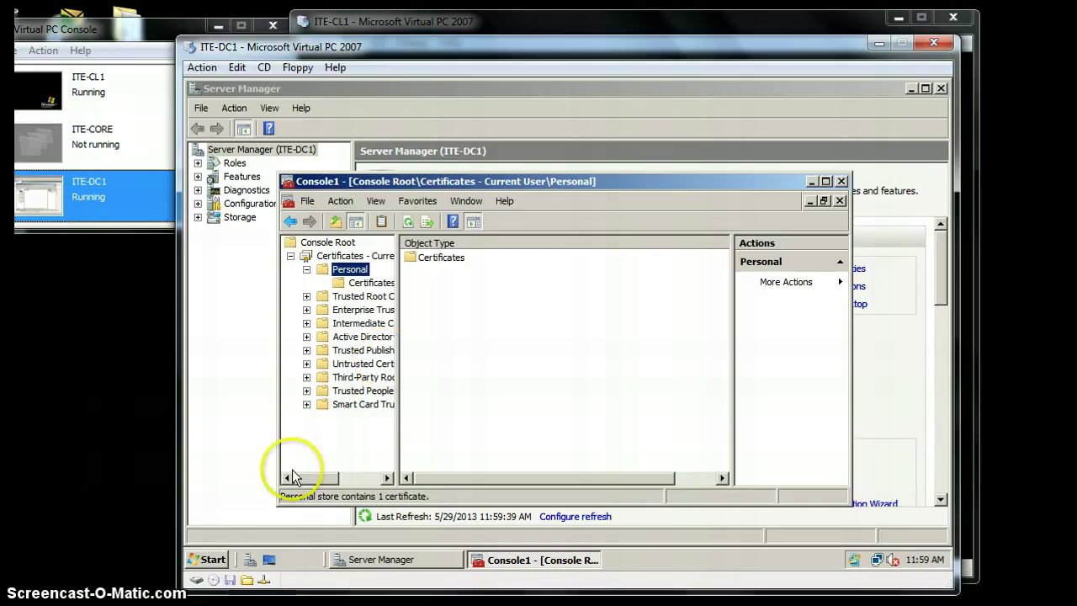
- Launch \\ITE-DC1\Storage\Encrypted from the Run box, replacing the previous 'mmc' entry
click(210, 560)
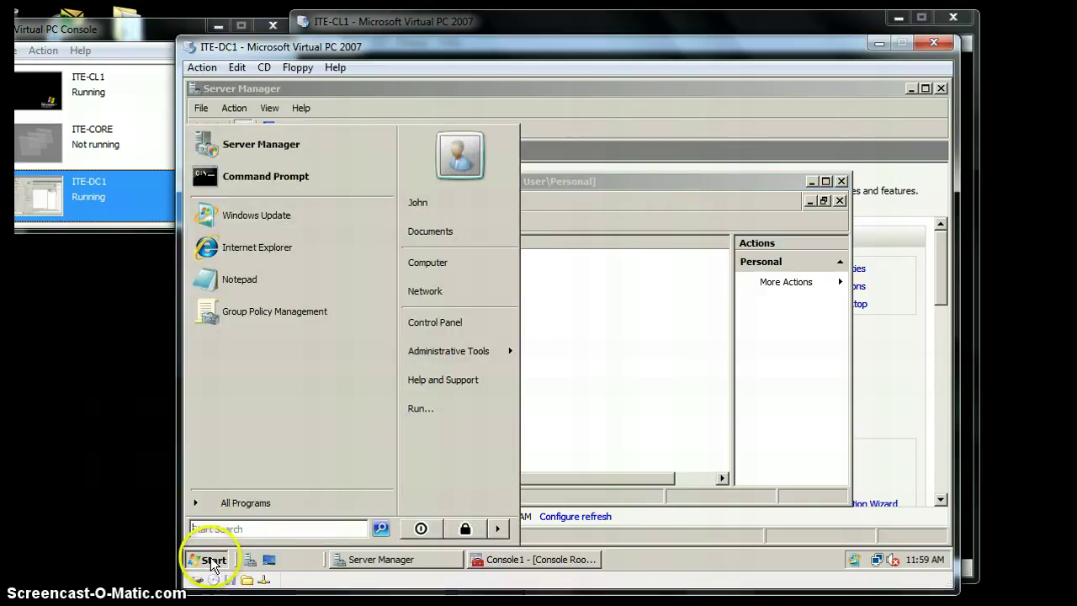
click(428, 410)
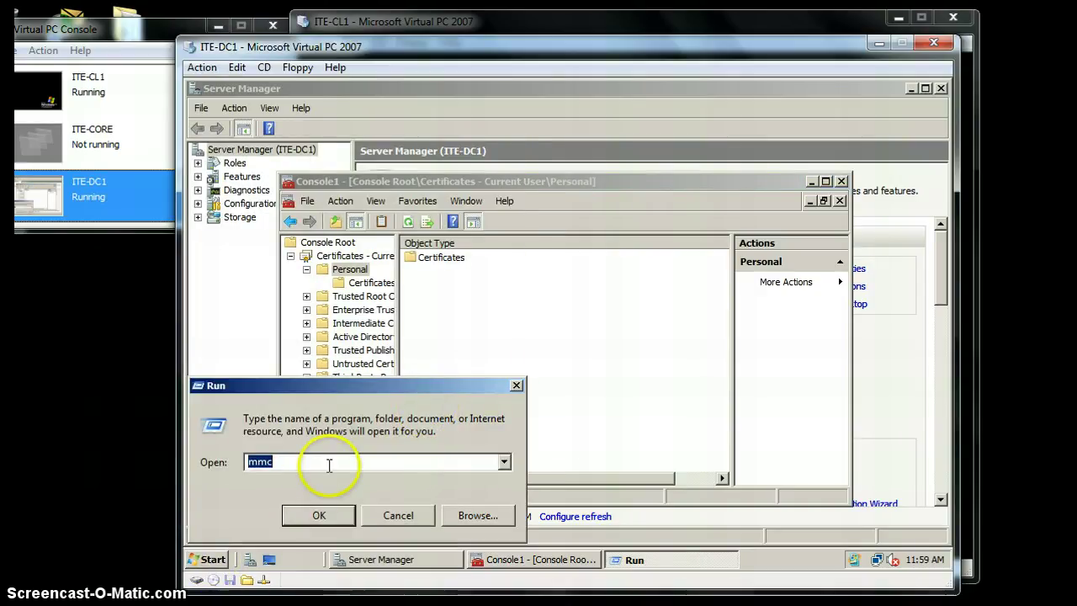
click(504, 463)
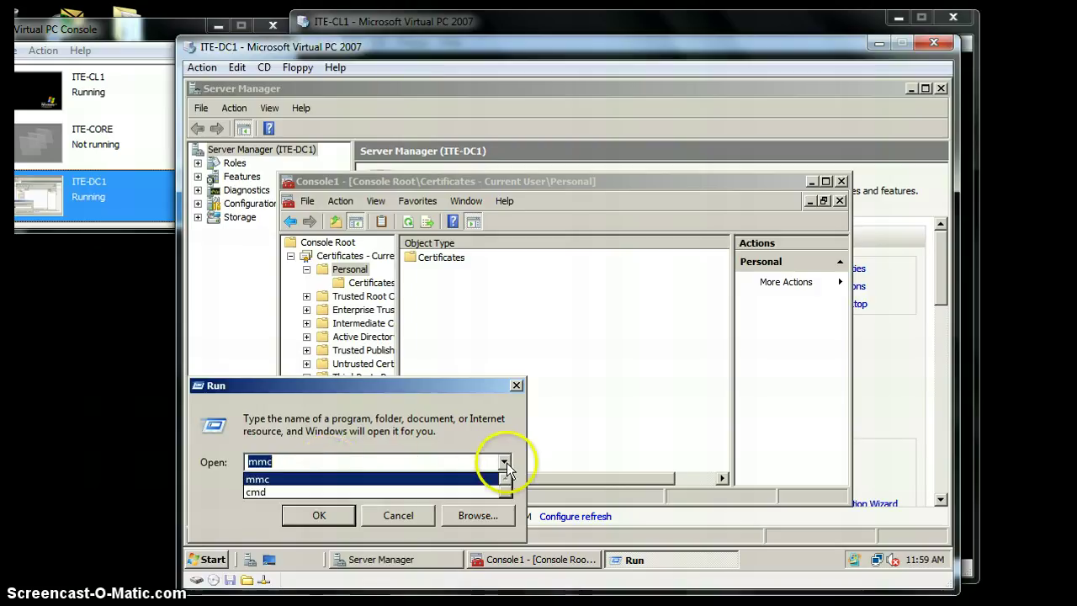
click(441, 462)
key(BackSpace)
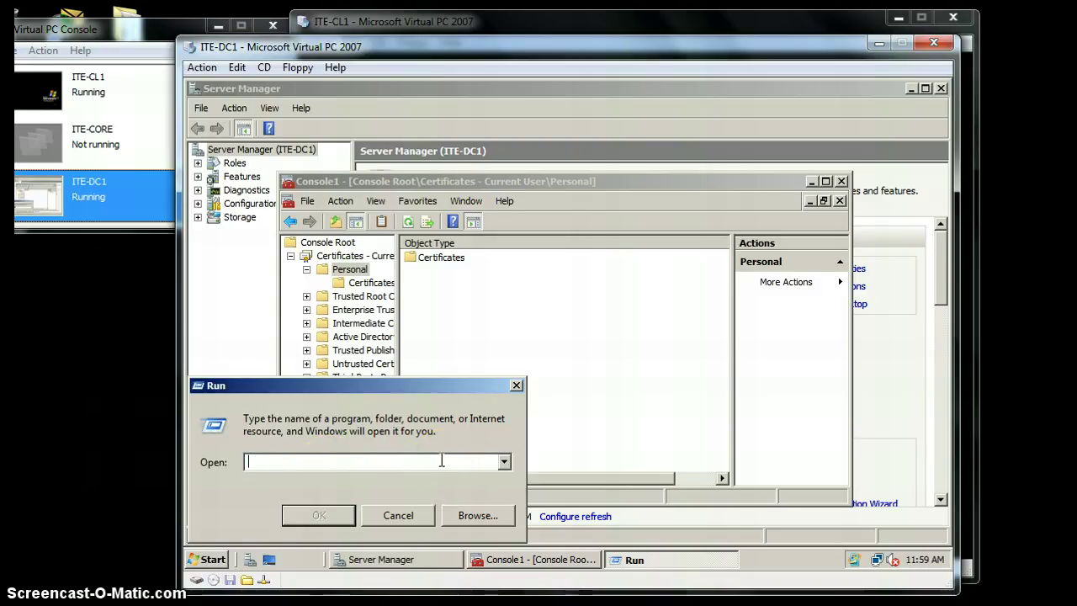
text(\\ITE)
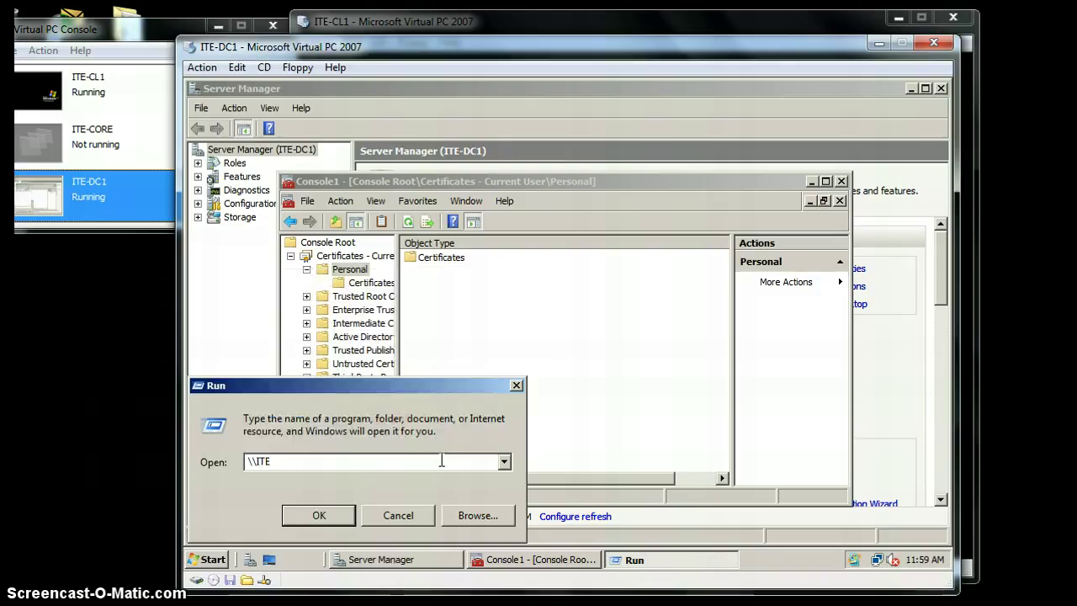
text(-Dc1)
key(BackSpace)
key(BackSpace)
text(C1)
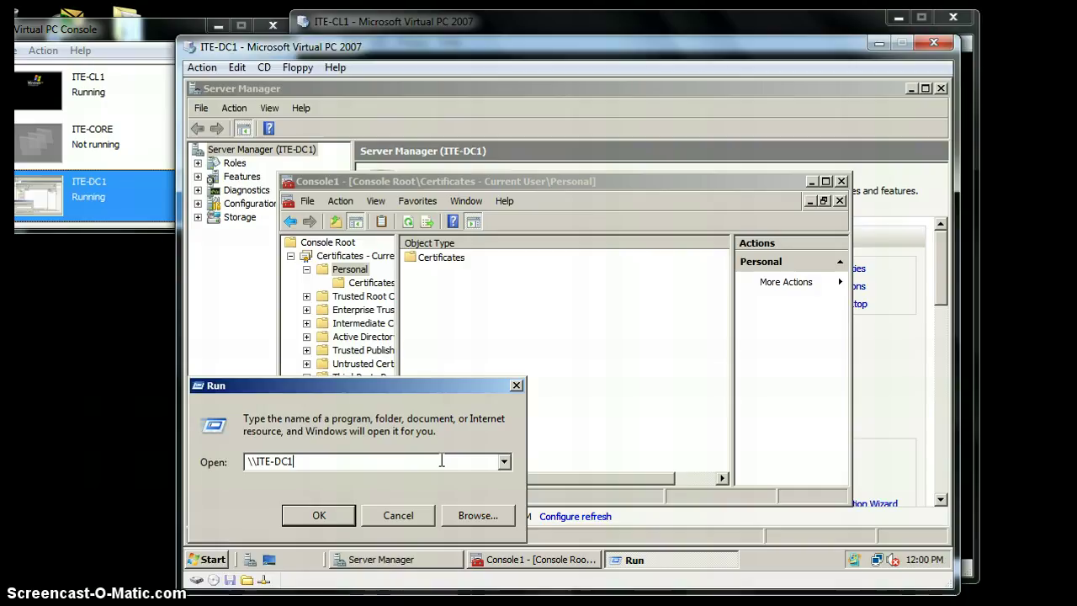
text(\Storage)
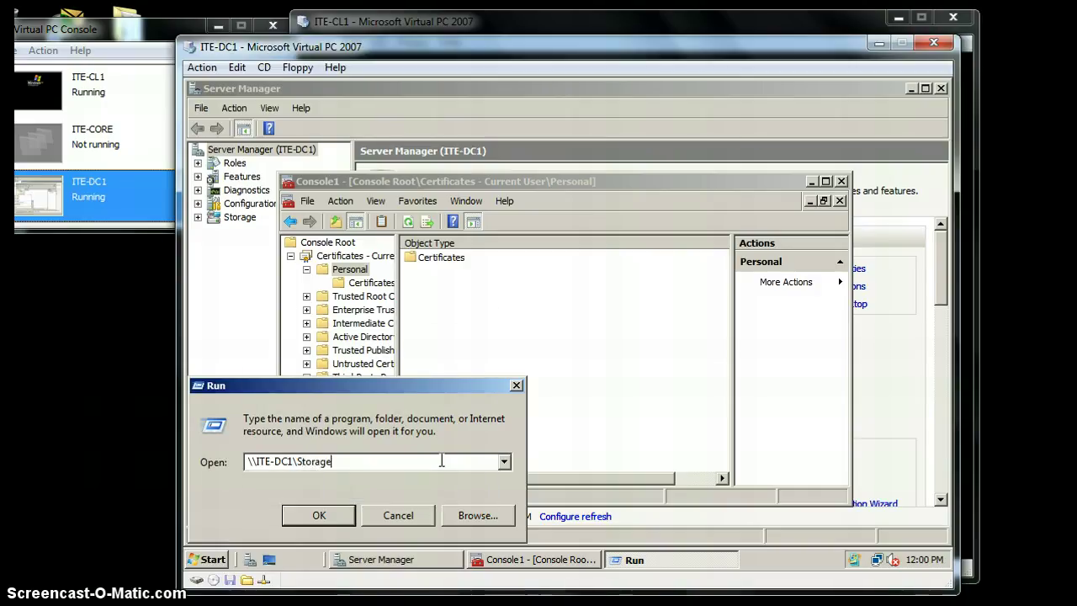
text(\E)
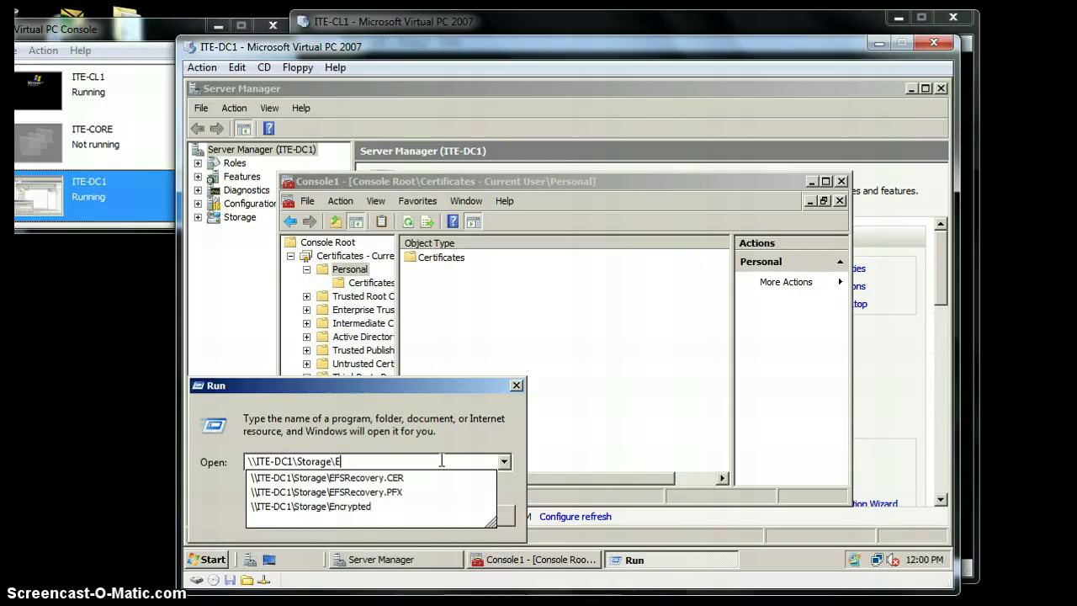
text(ncry)
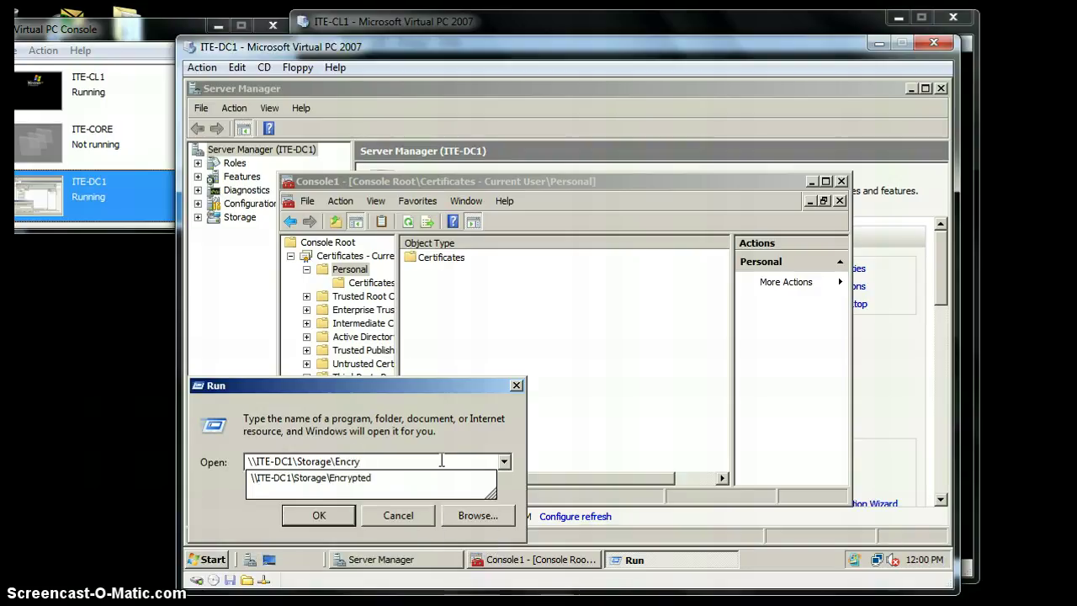
text(pted)
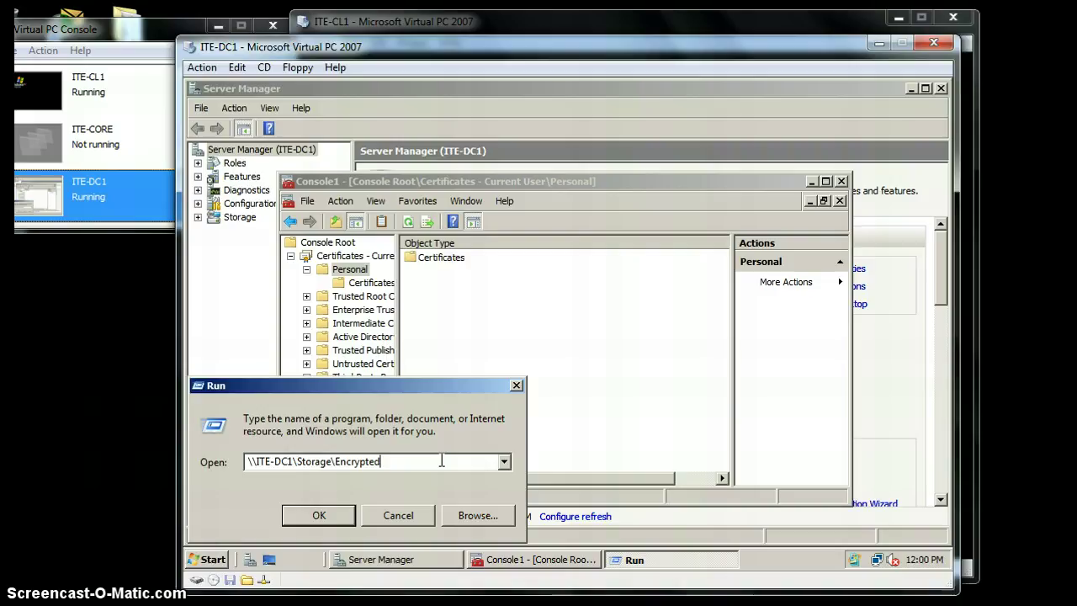
key(Return)
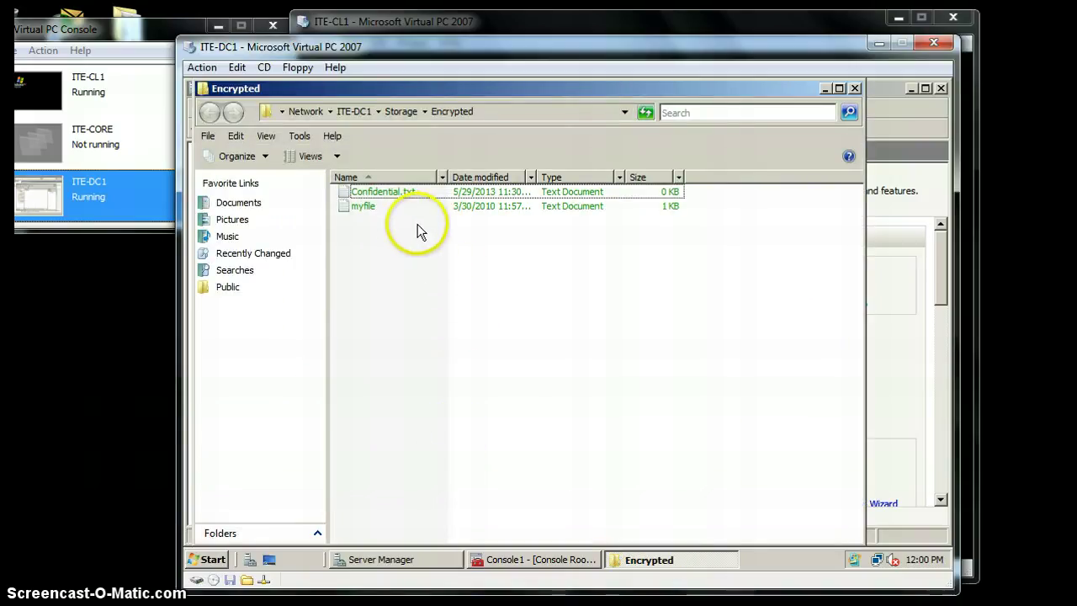
double_click(395, 193)
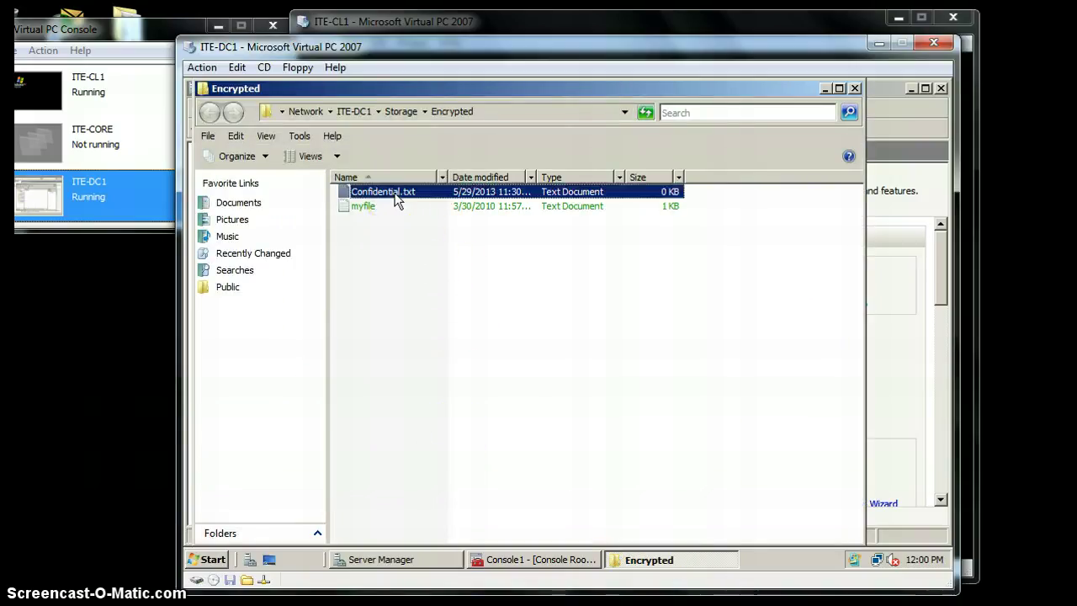
click(608, 373)
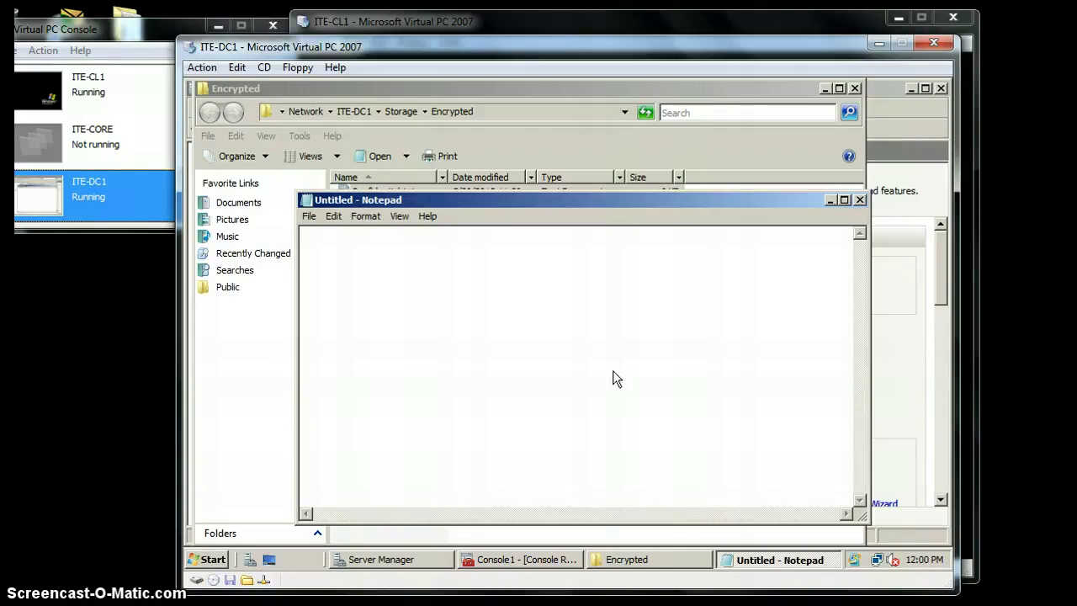
click(860, 199)
double_click(435, 189)
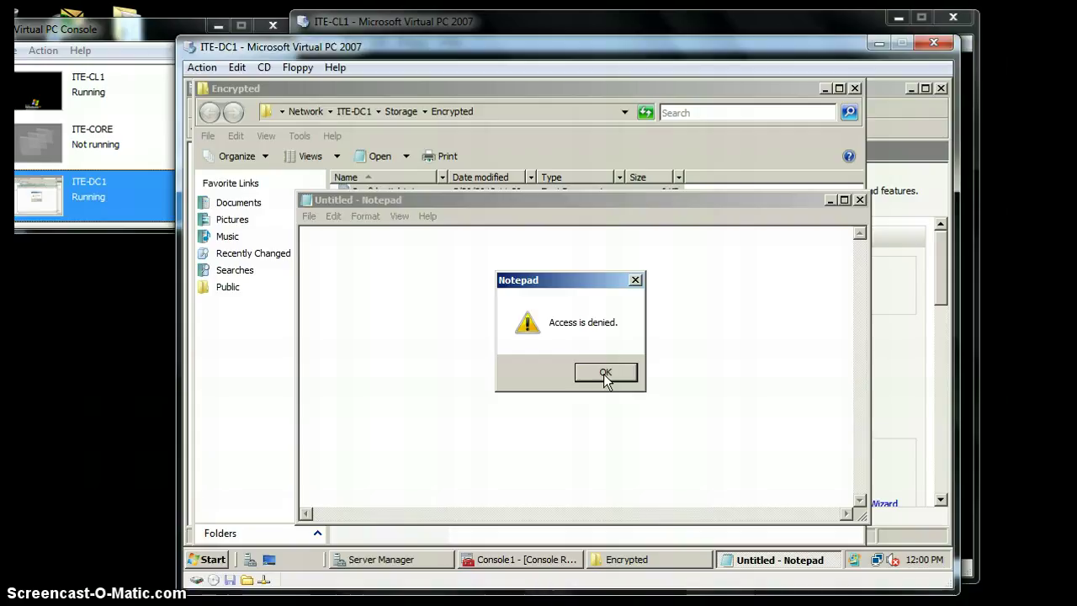
click(604, 372)
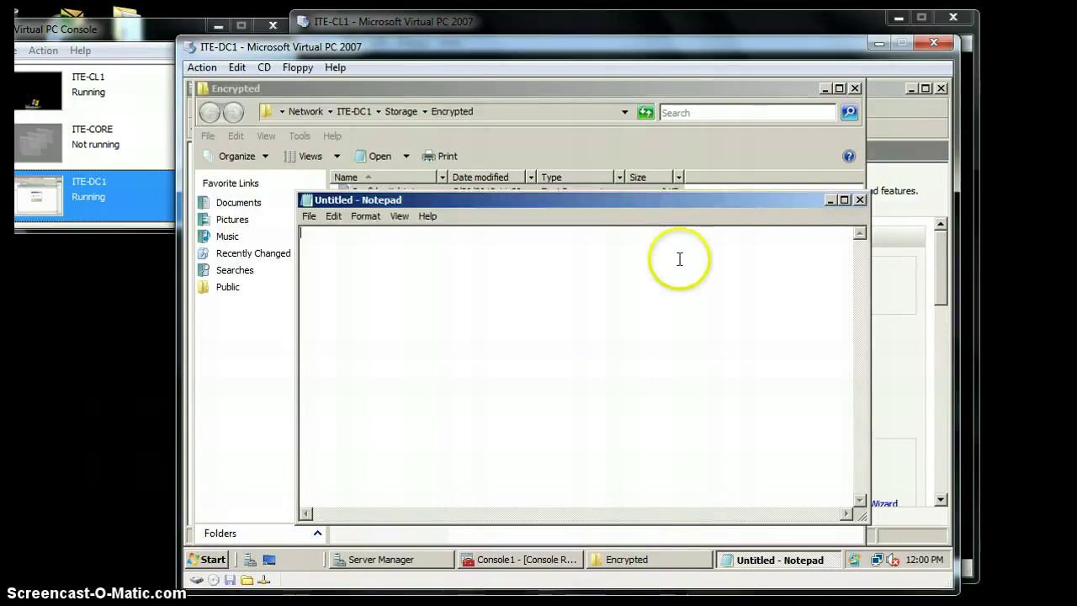
click(860, 200)
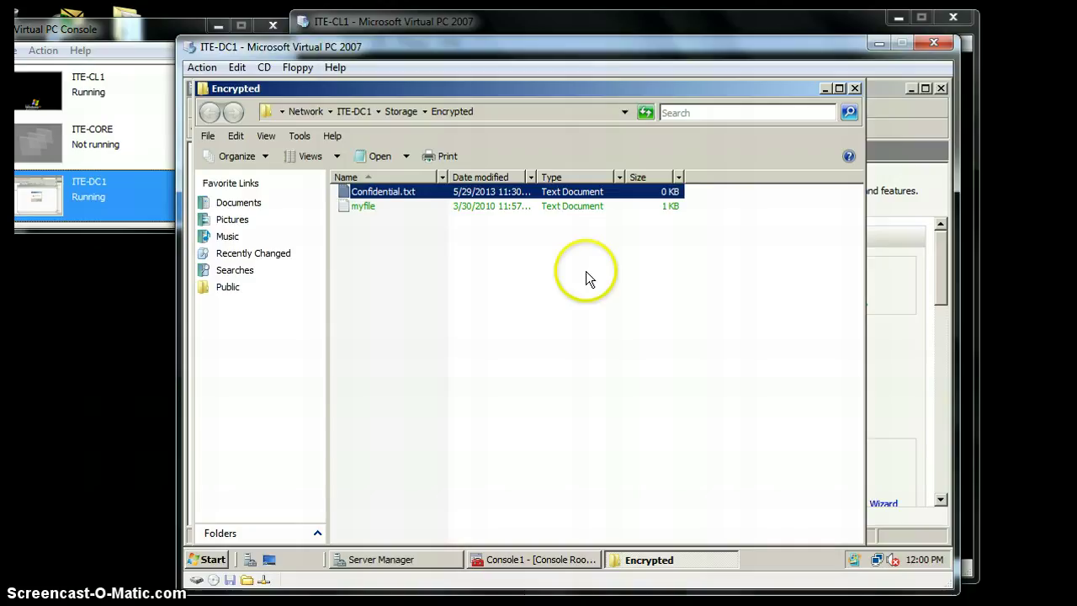
click(481, 259)
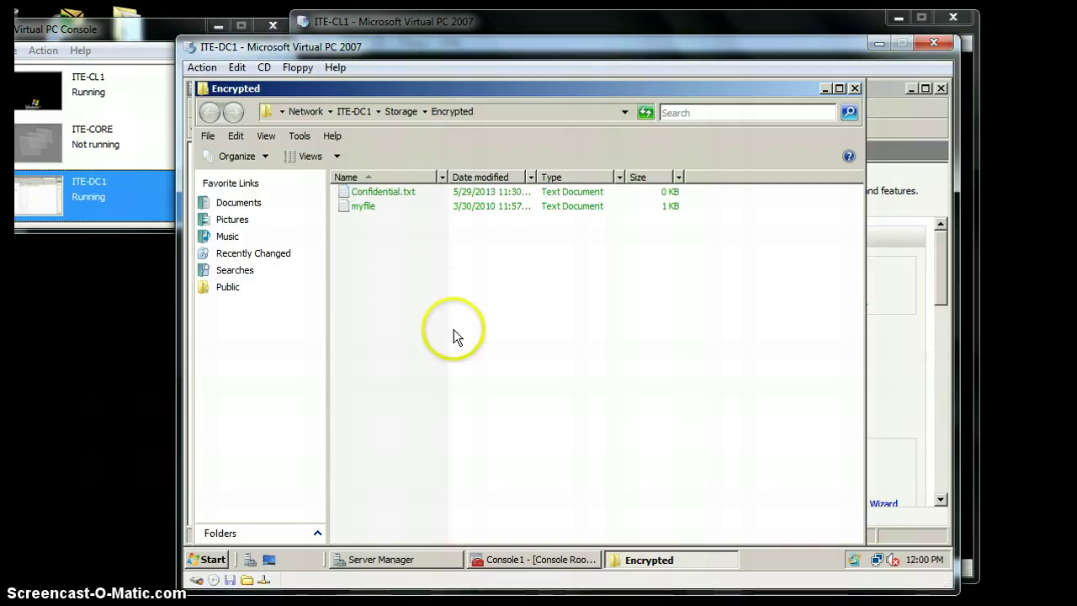